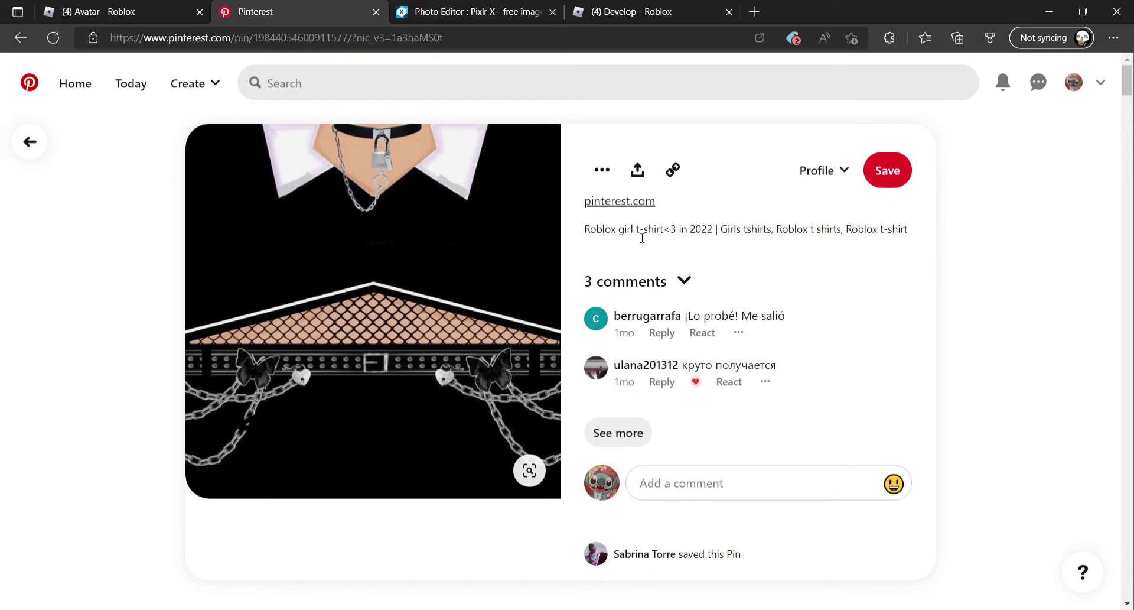
# Download the Roblox girl t-shirt image from the Pinterest pin
pyautogui.moveTo(635, 234); pyautogui.dragTo(715, 230)
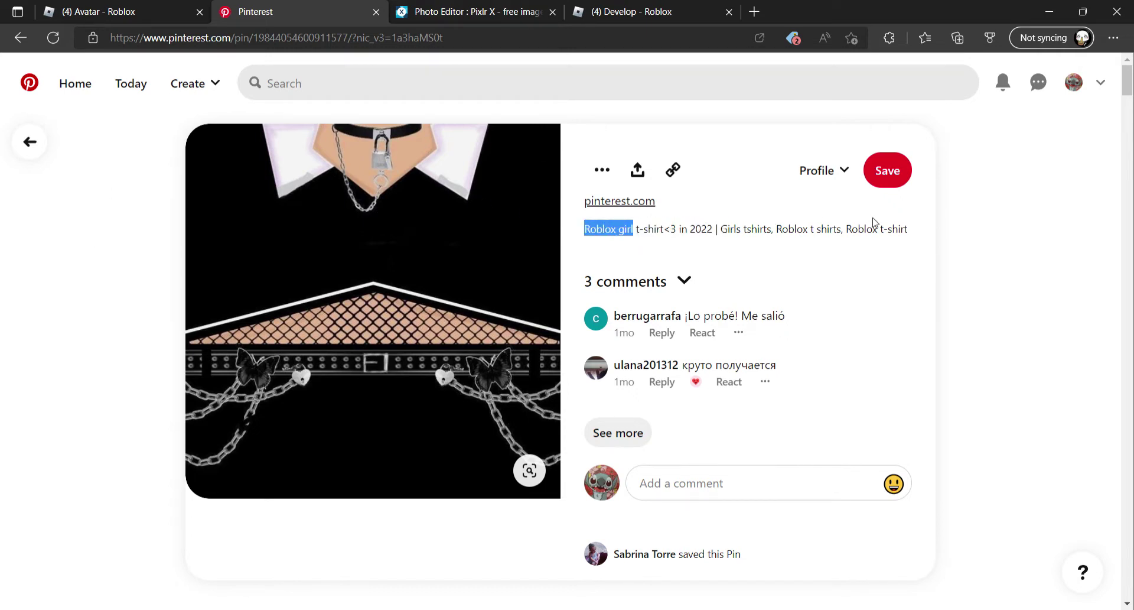
pyautogui.click(850, 304)
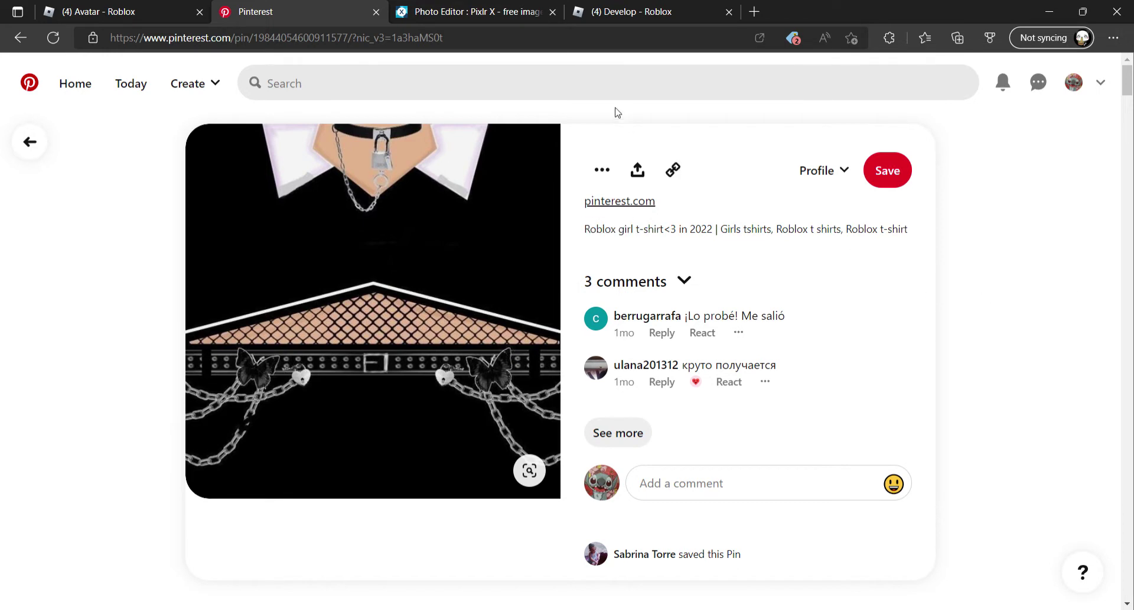
pyautogui.moveTo(530, 353)
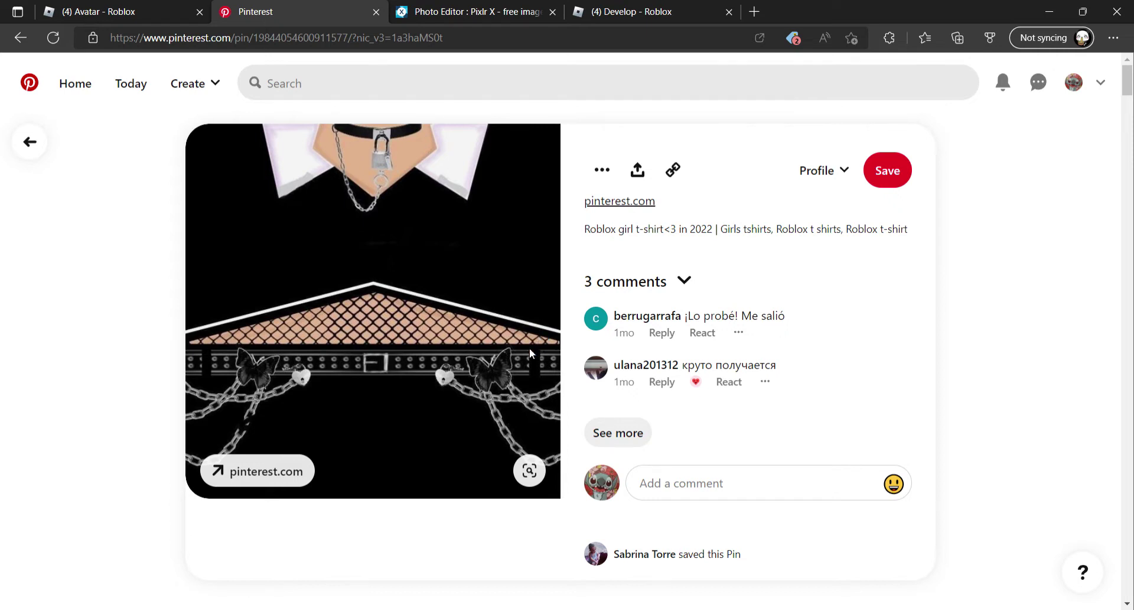
pyautogui.click(602, 170)
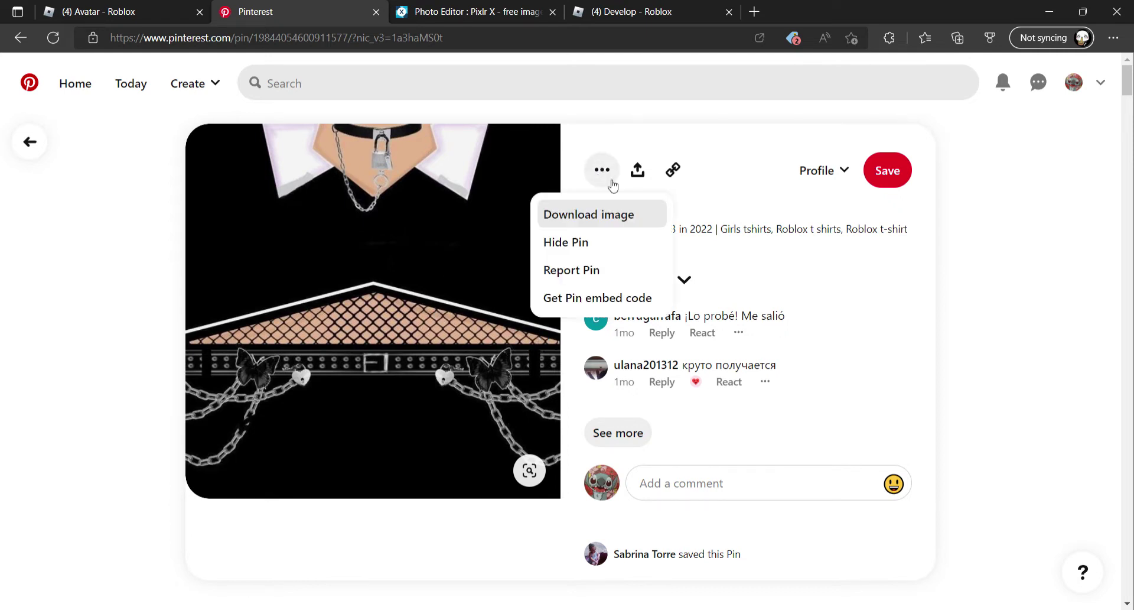
pyautogui.click(590, 218)
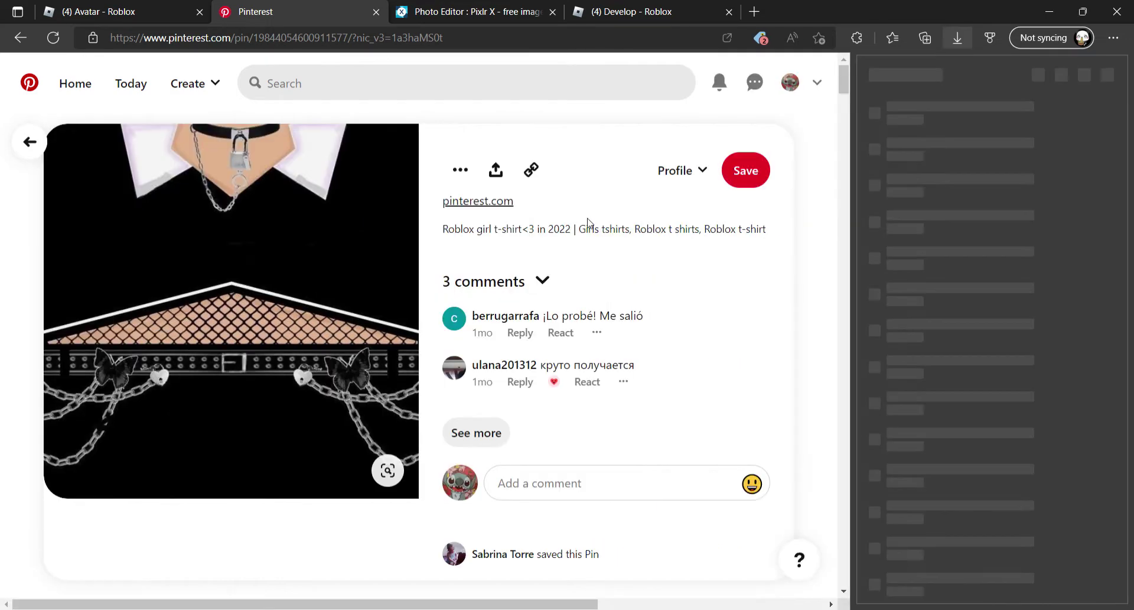
pyautogui.click(1086, 147)
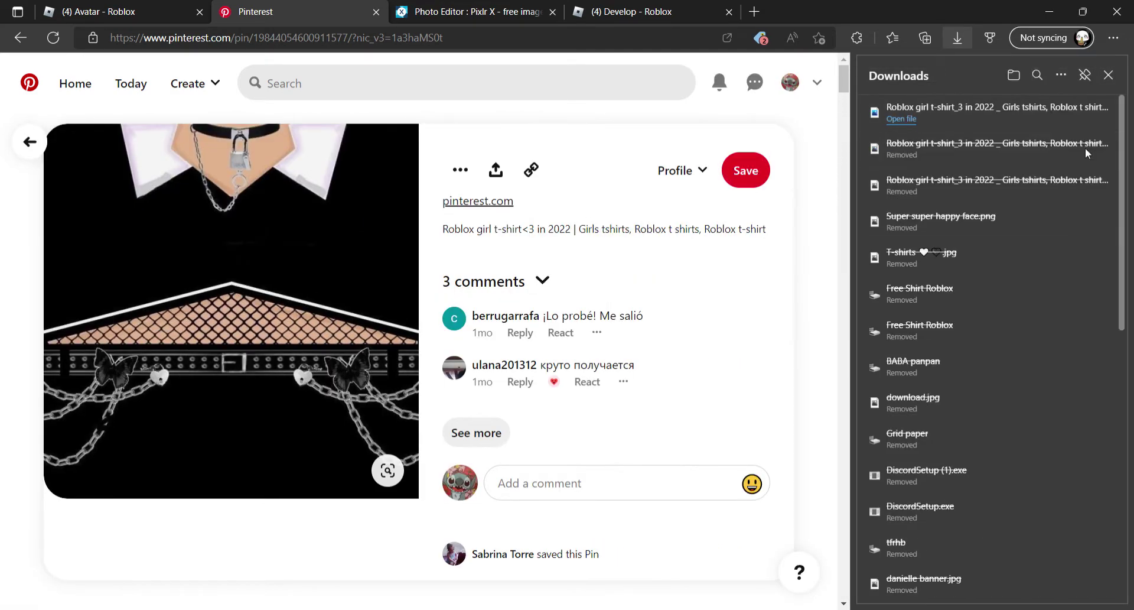
pyautogui.click(1109, 75)
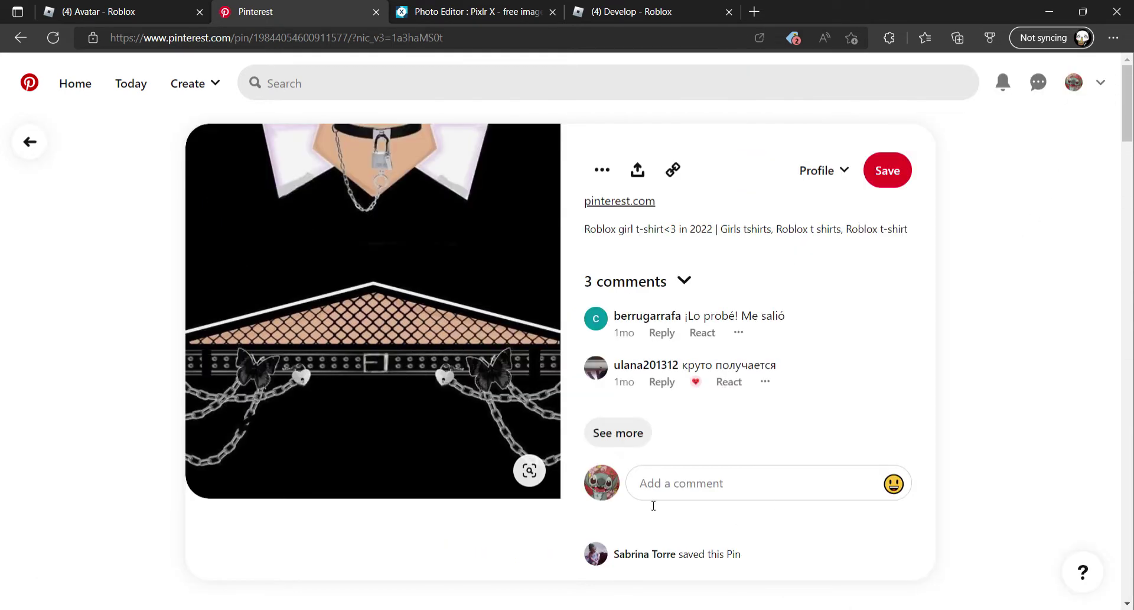
# Delete the old roblox girl project from Pixlr X's Latest projects
pyautogui.click(513, 8)
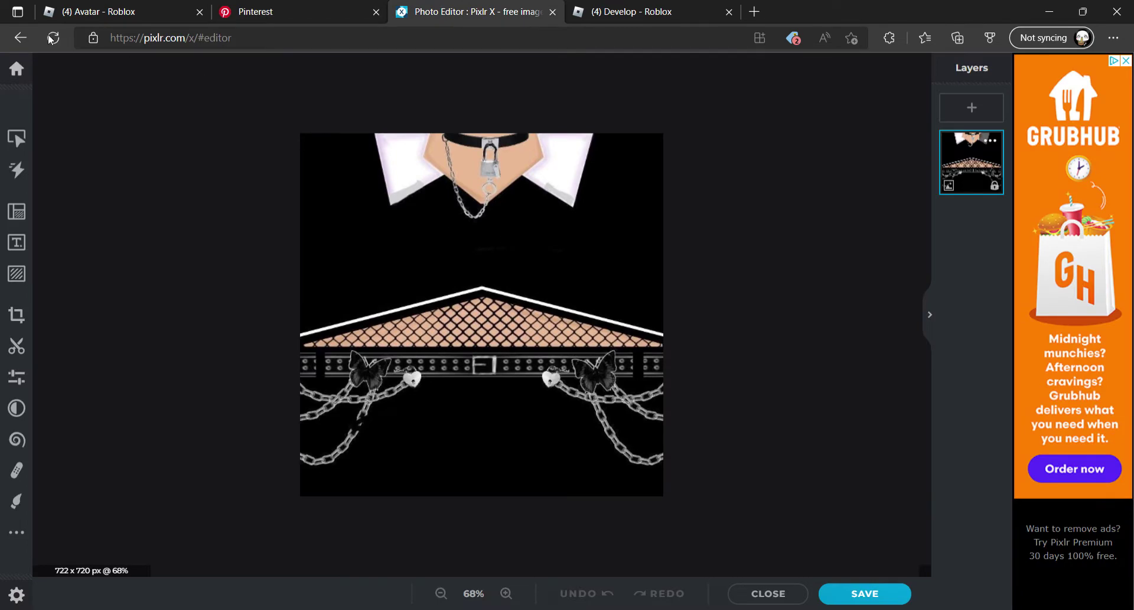
pyautogui.click(16, 67)
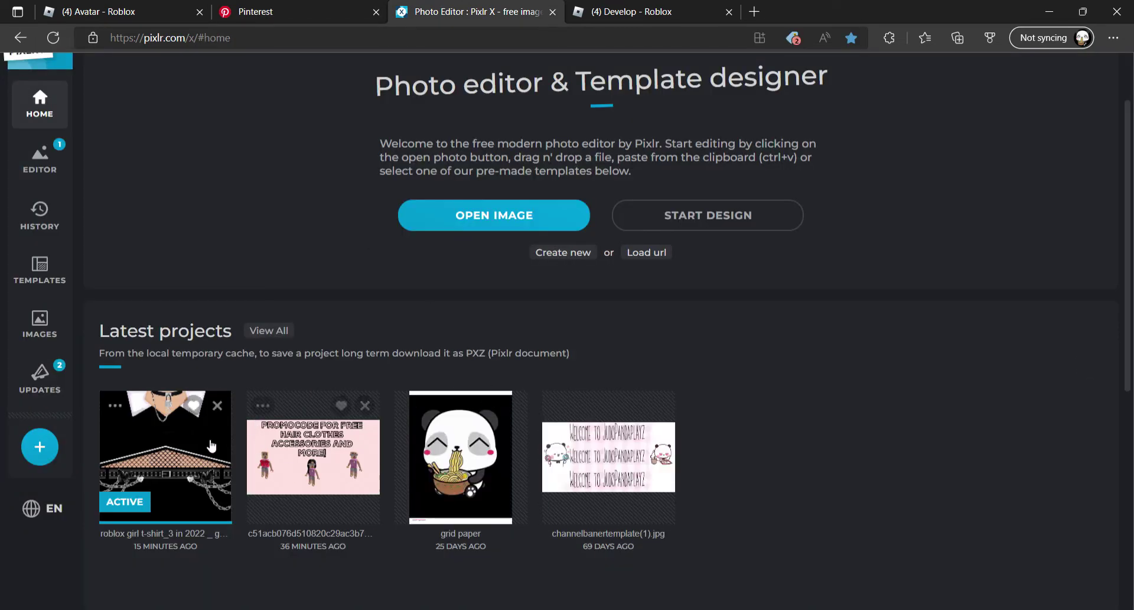
pyautogui.click(116, 405)
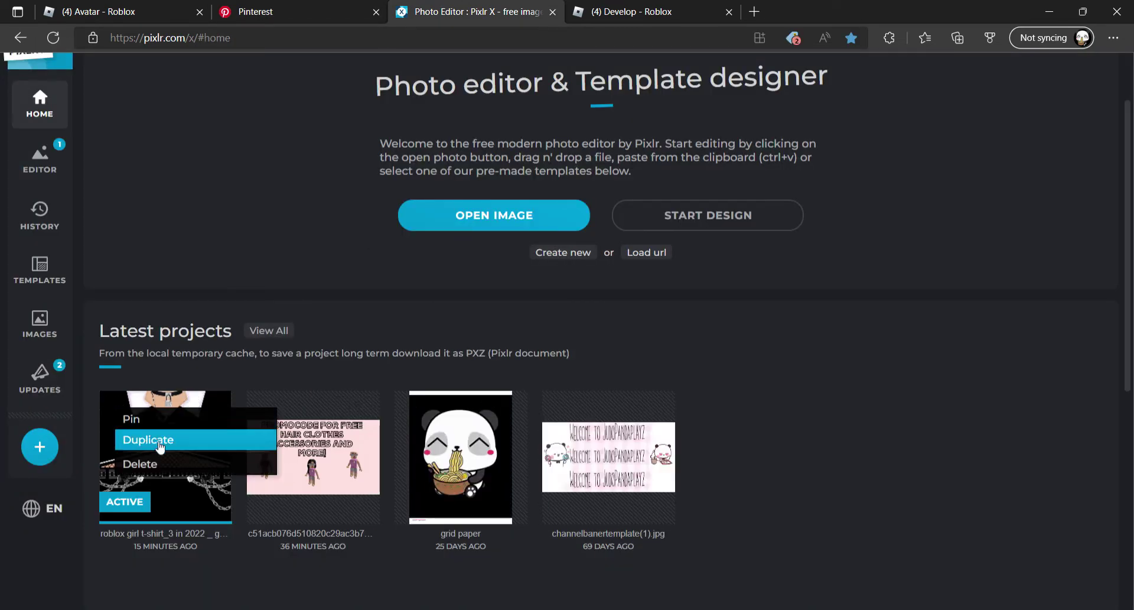
pyautogui.click(140, 463)
pyautogui.scroll(2, 513, 286)
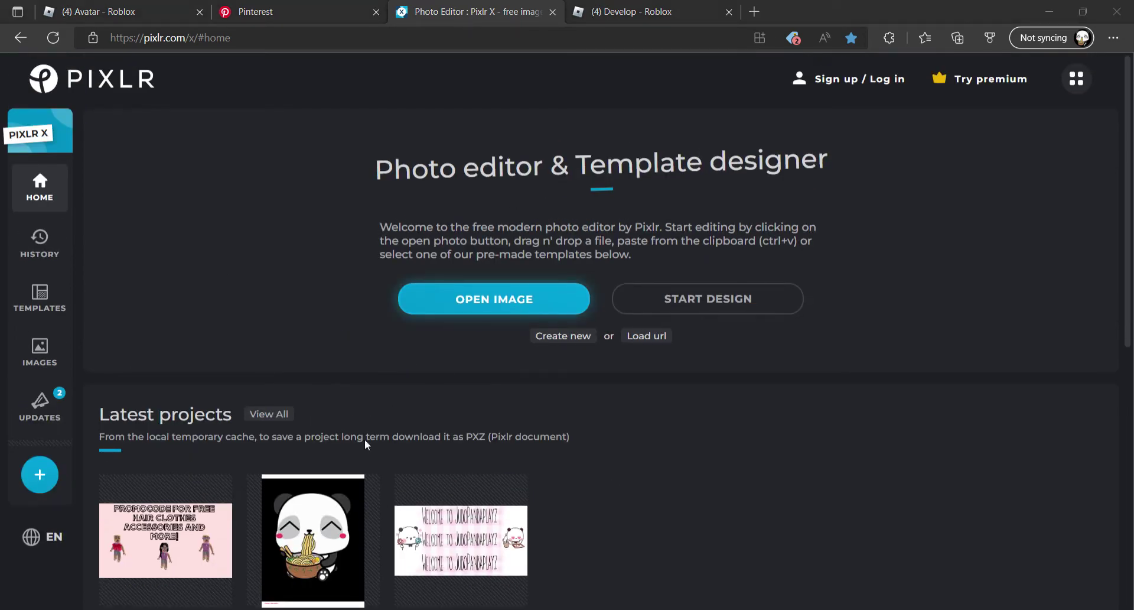
# Paste the t-shirt image as a new document and save it as a transparent PNG
pyautogui.hotkey('ctrl', 'v')
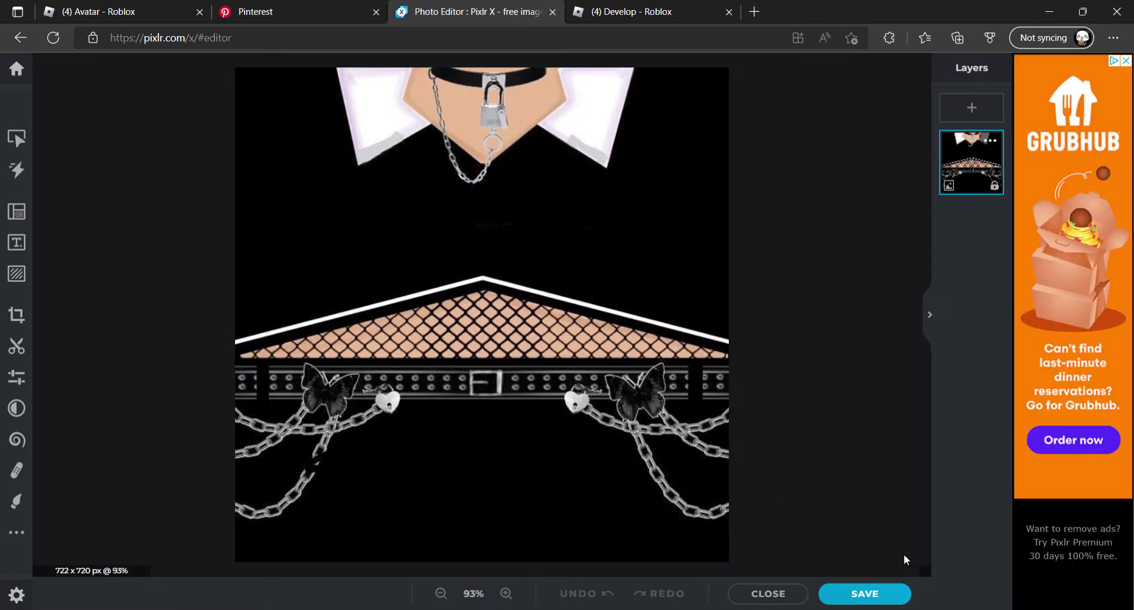
pyautogui.click(878, 592)
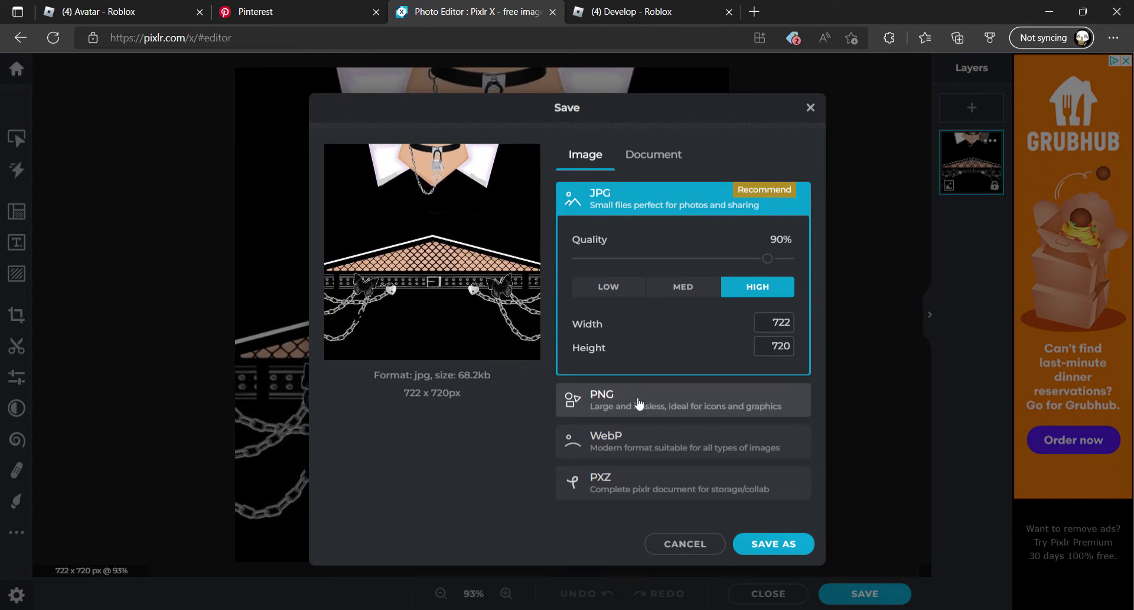
pyautogui.click(639, 403)
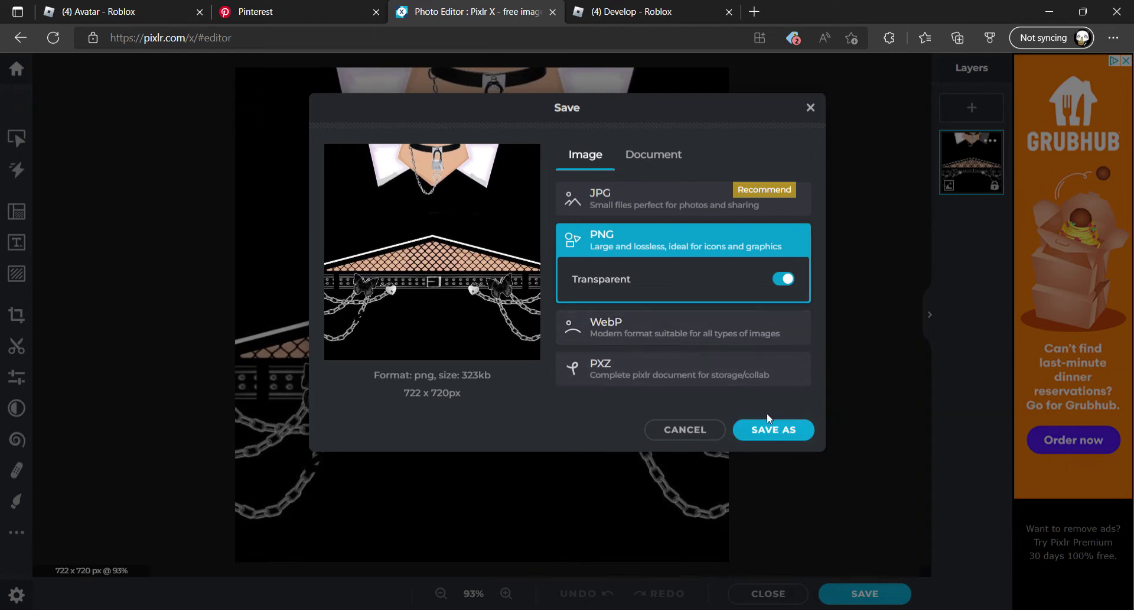
pyautogui.click(766, 427)
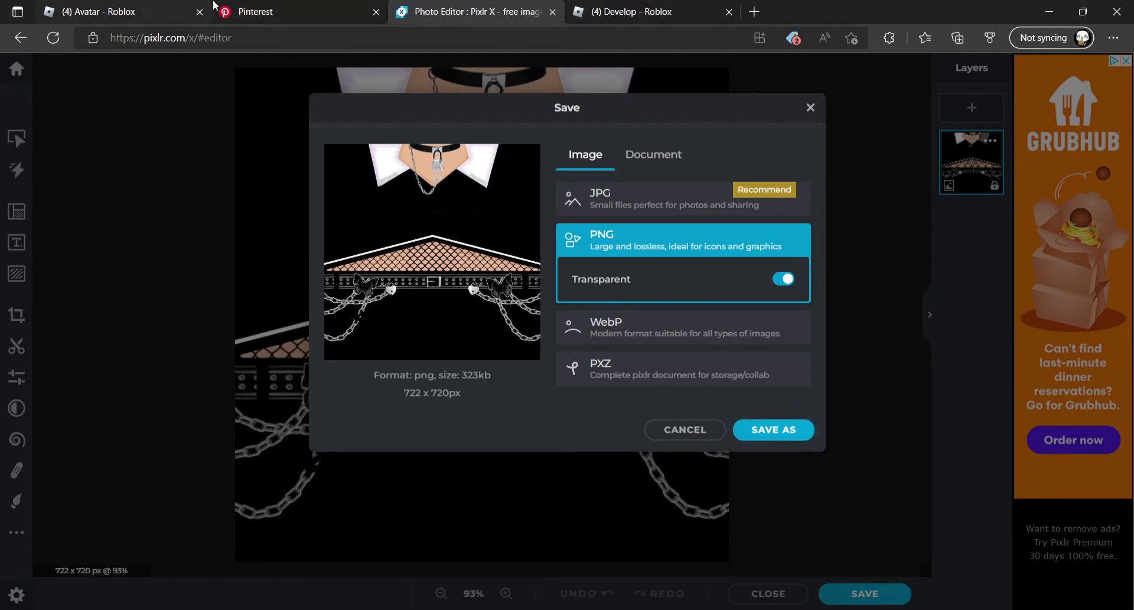
# Go from the Roblox home page through Create to the T-Shirts creation page
pyautogui.click(278, 11)
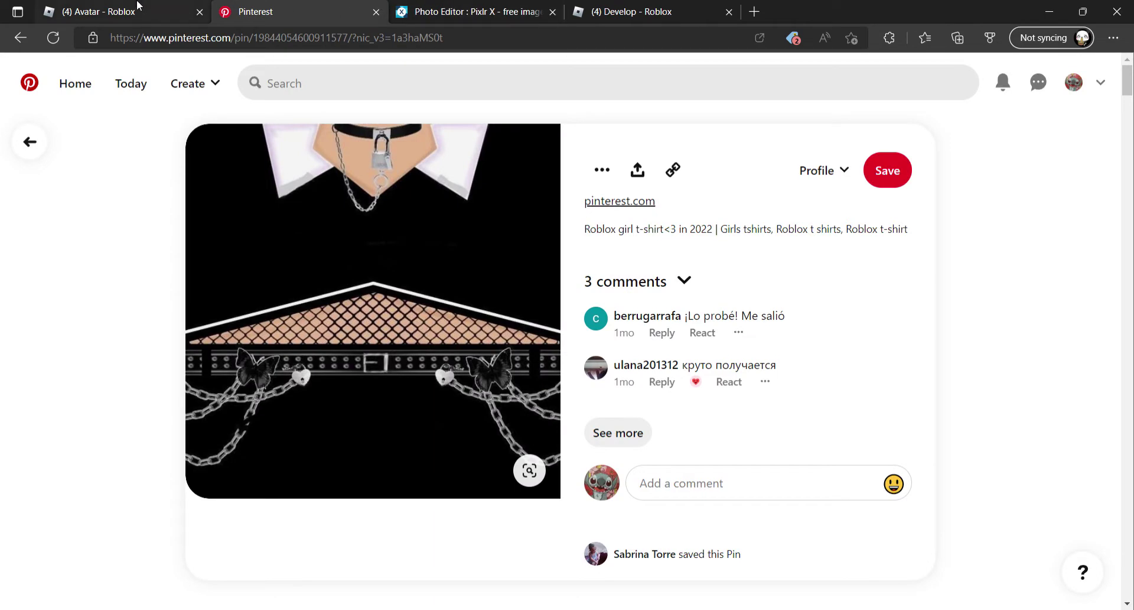
pyautogui.click(642, 5)
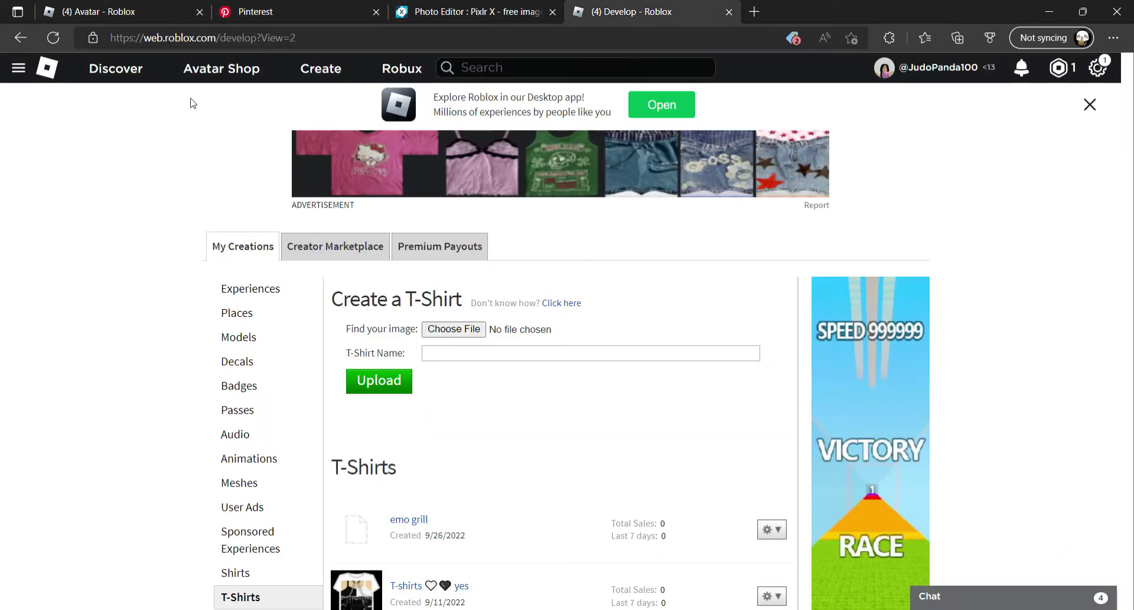
pyautogui.click(52, 71)
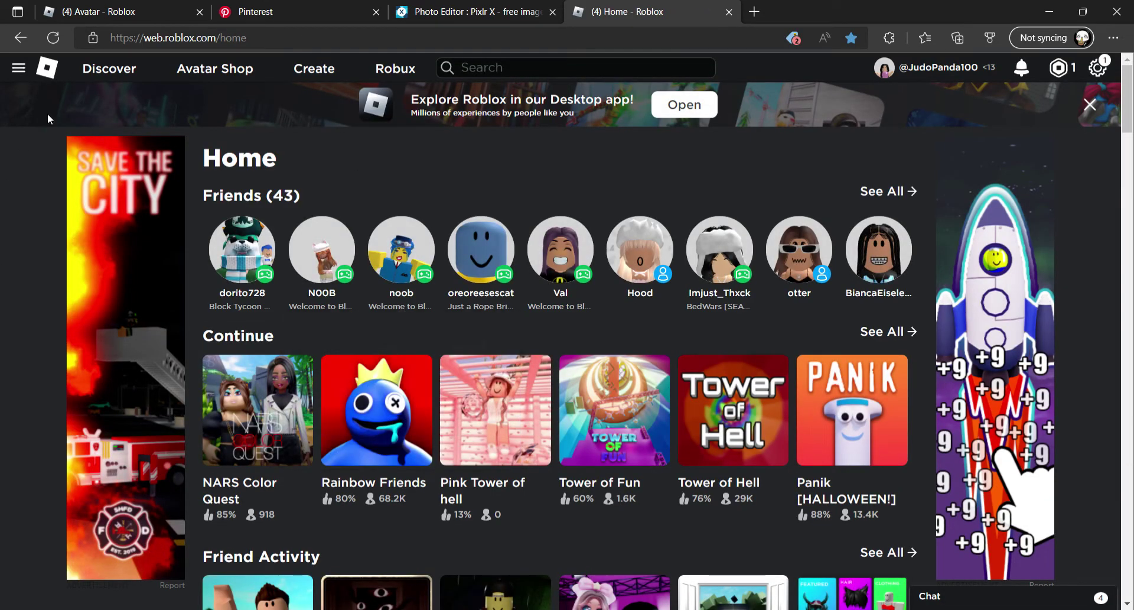
pyautogui.click(290, 71)
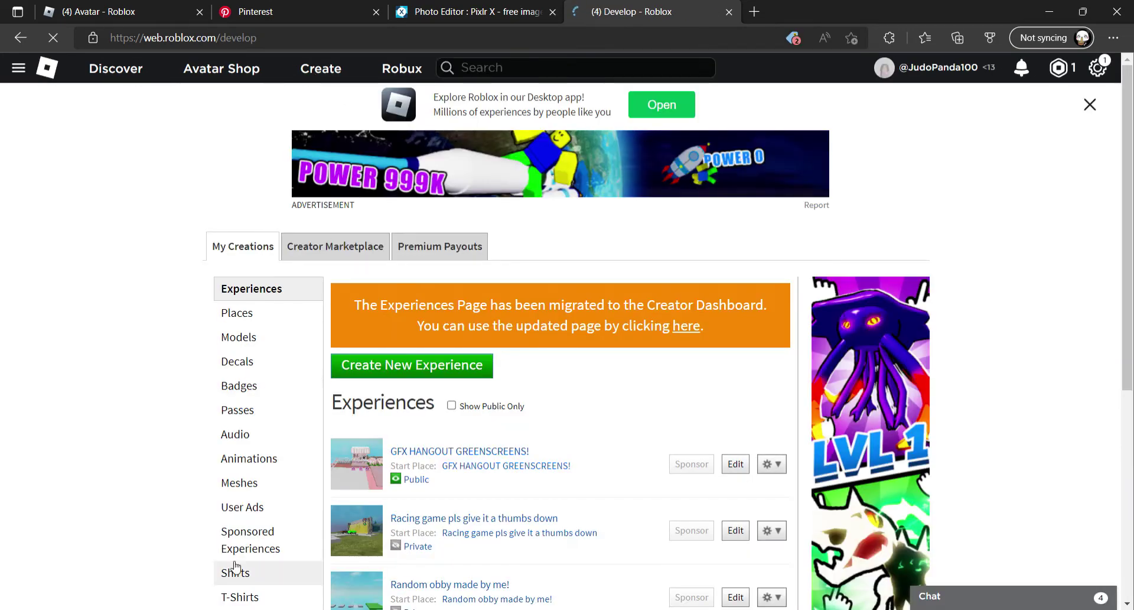
pyautogui.scroll(-3, 235, 566)
pyautogui.click(253, 430)
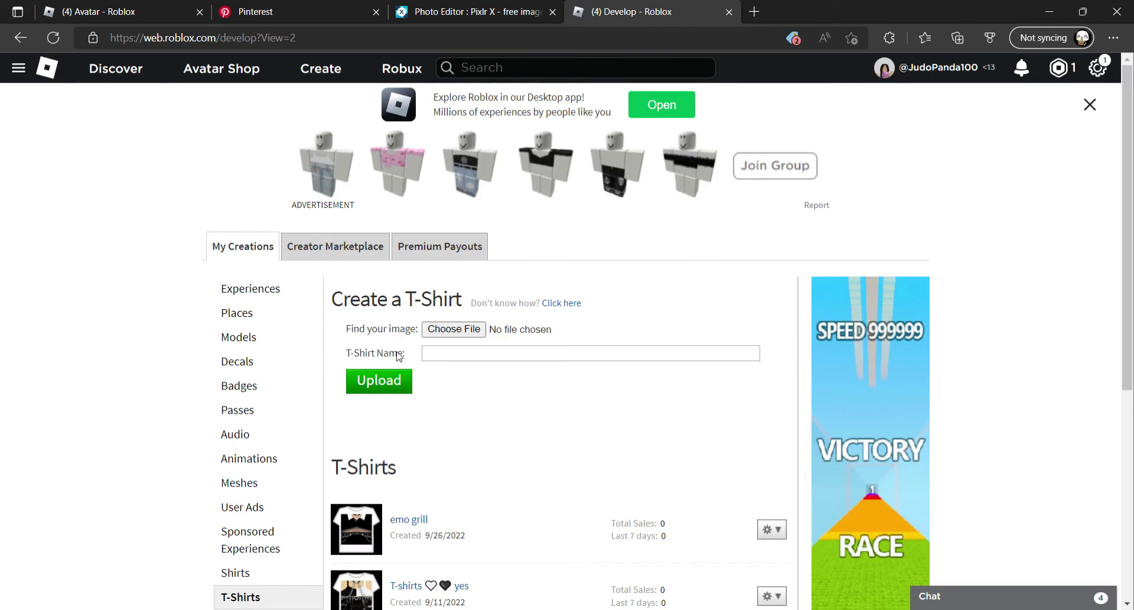
# Choose T shirt.png as the t-shirt image, name it 'emo grill', and submit
pyautogui.click(452, 329)
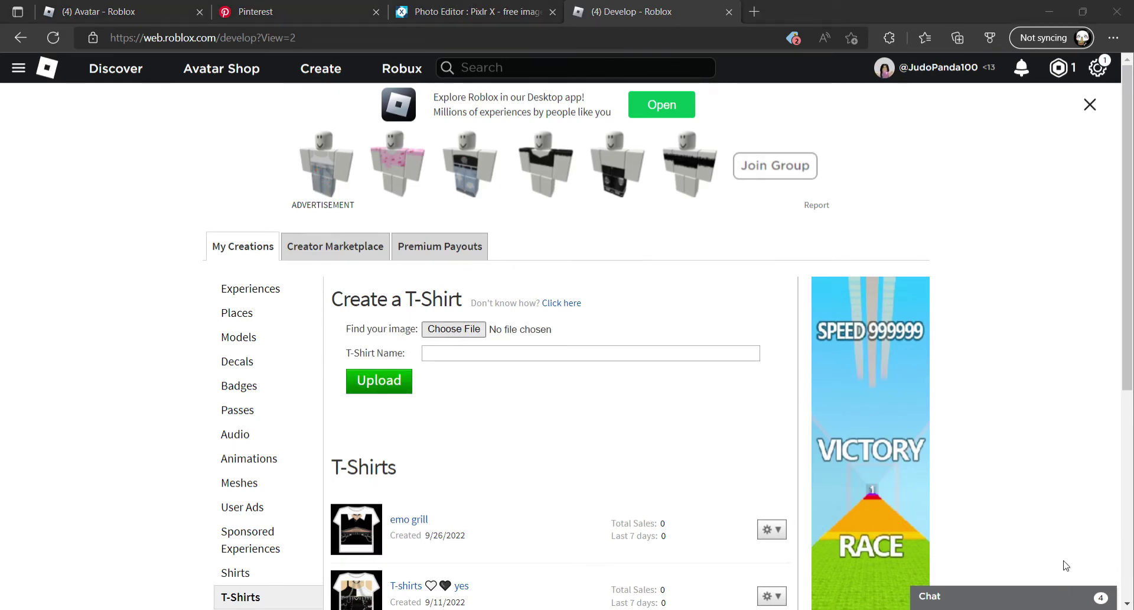
pyautogui.click(1039, 585)
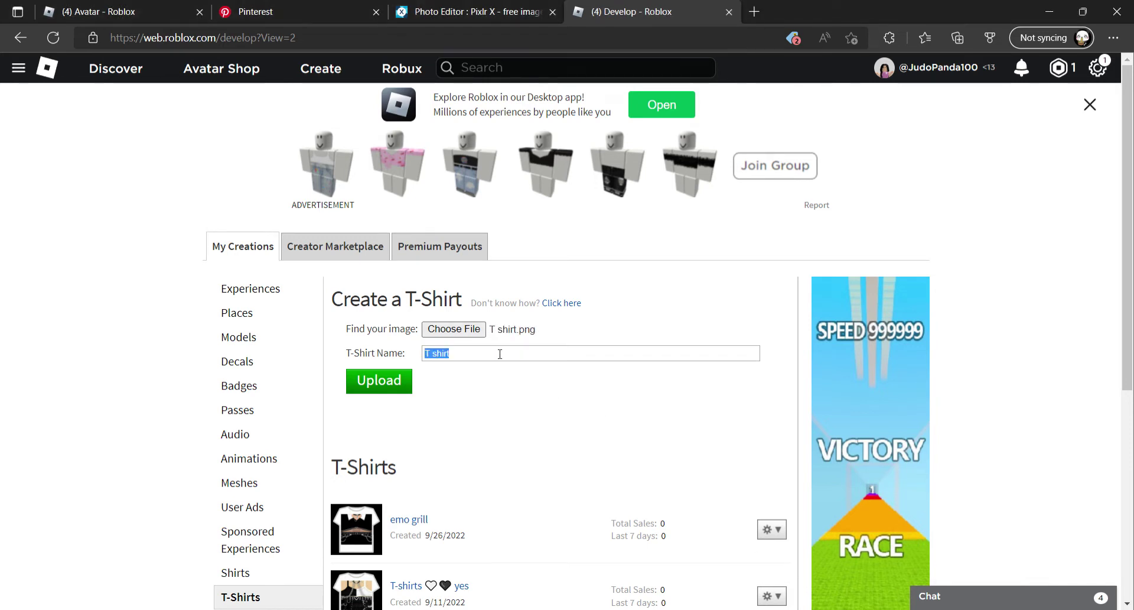
pyautogui.press('BackSpace')
pyautogui.write('emo grill')
pyautogui.press('Return')
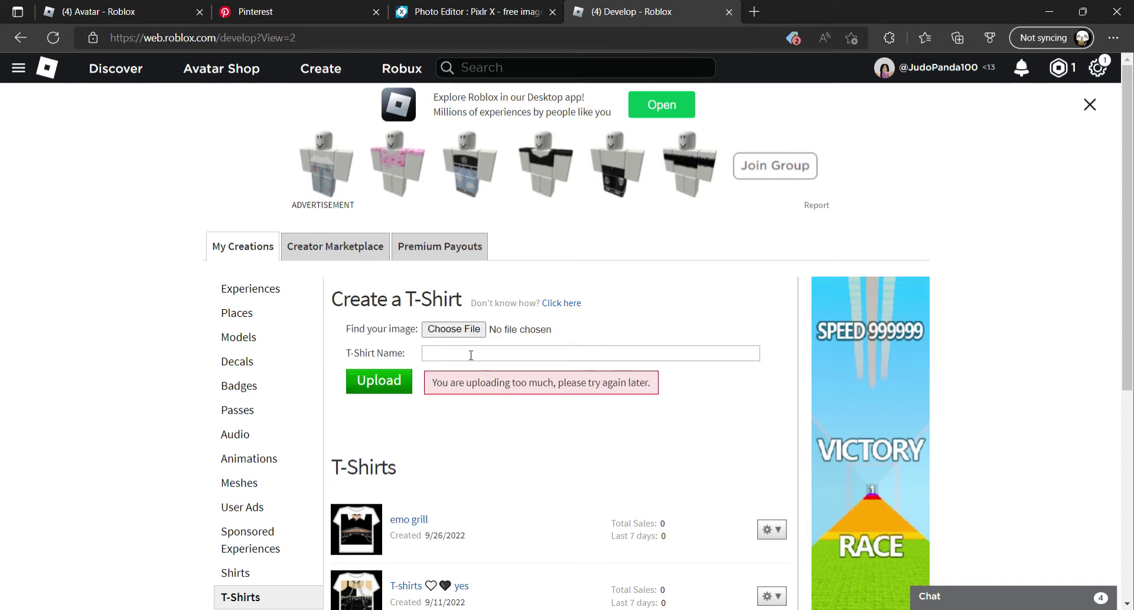
pyautogui.scroll(-3, 455, 443)
pyautogui.scroll(3, 455, 443)
# After the upload error, rename the t-shirt 'emo grill' and confirm the image
pyautogui.tripleClick(508, 382)
pyautogui.click(512, 443)
pyautogui.write('daddy')
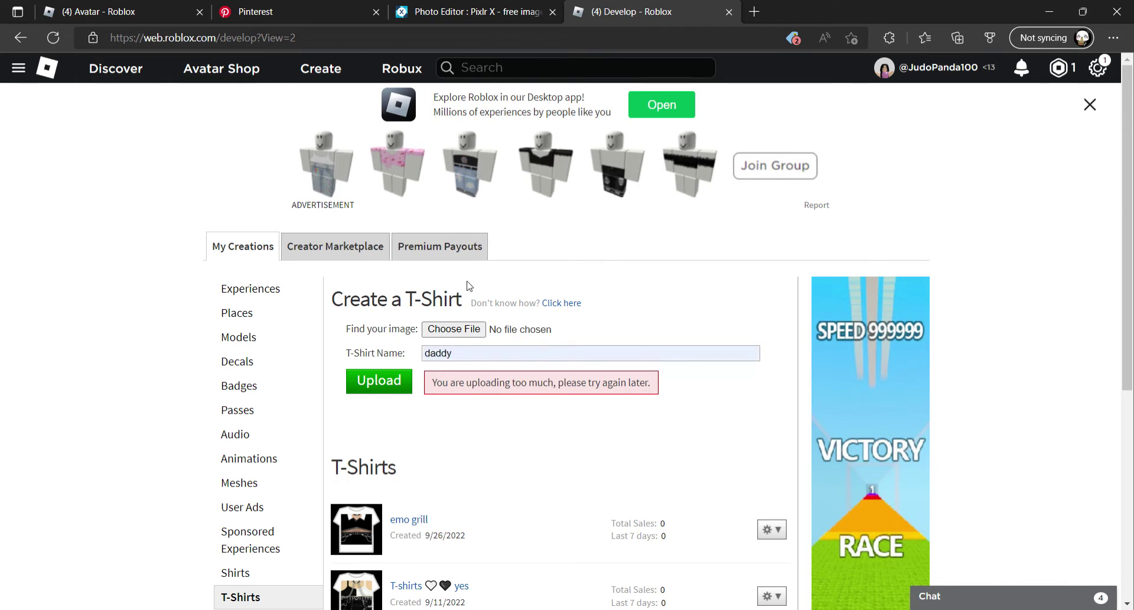
pyautogui.press('BackSpace')
pyautogui.press('BackSpace')
pyautogui.press('BackSpace')
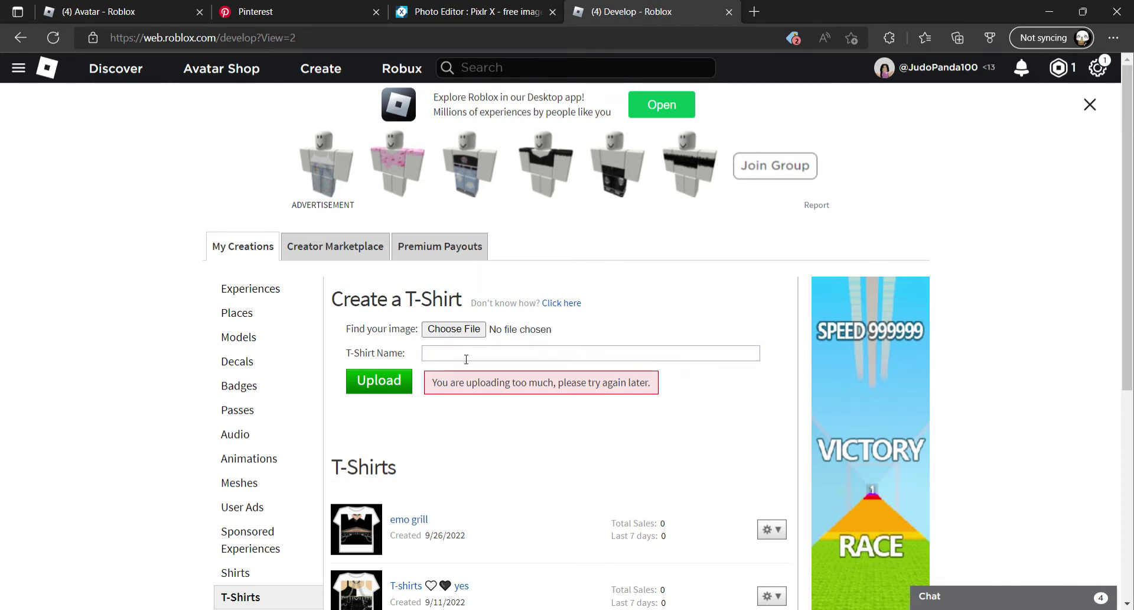
pyautogui.write('emo grill')
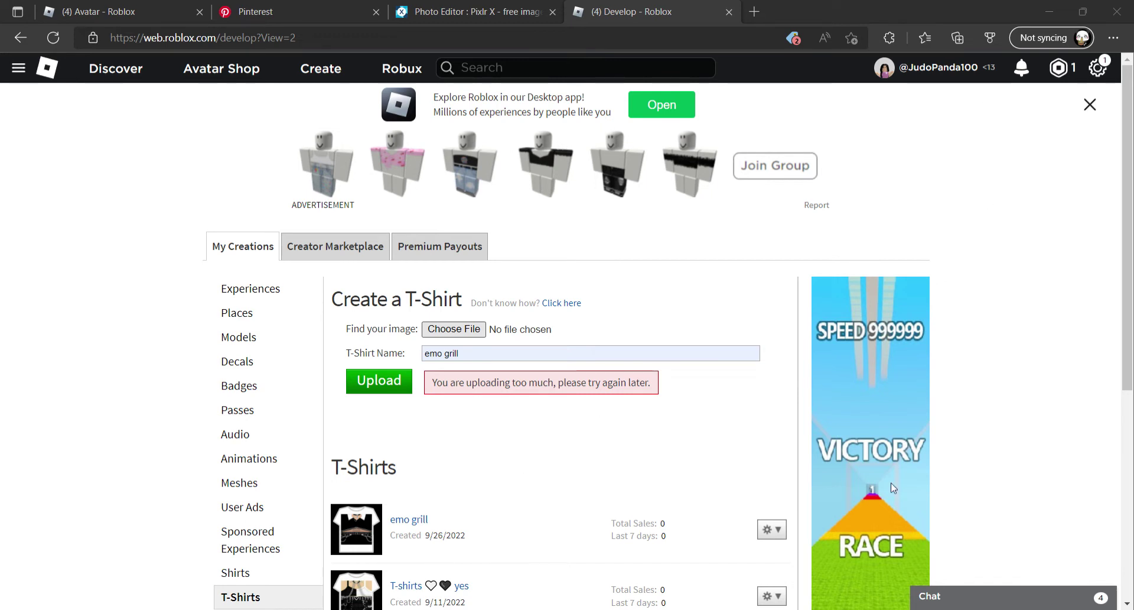
pyautogui.press('Return')
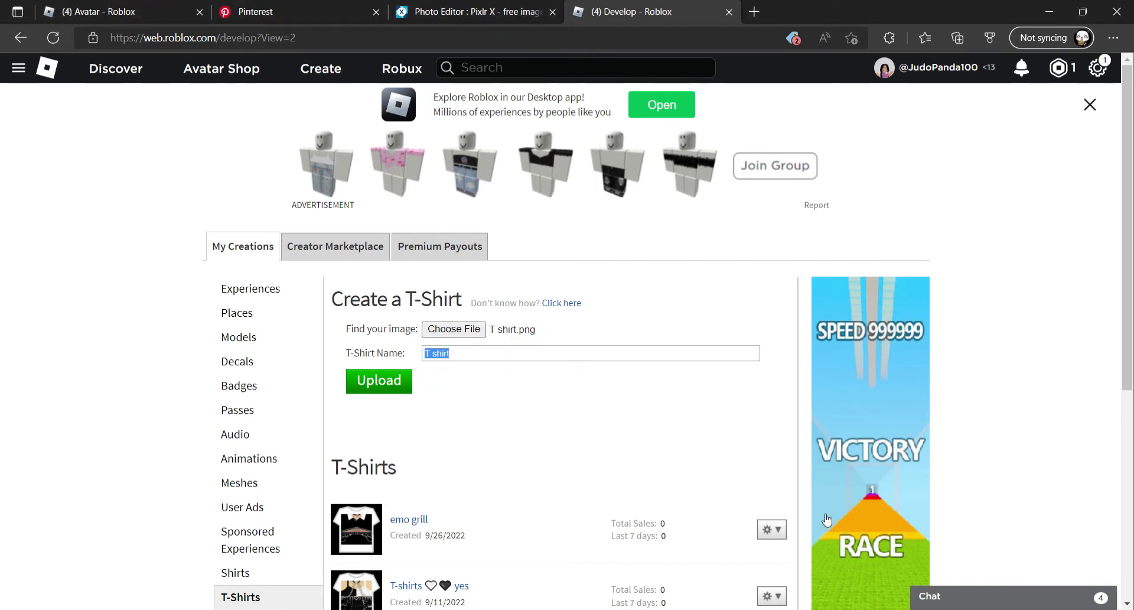
# Upload the new T-shirt and check it in the T-Shirts list
pyautogui.click(379, 383)
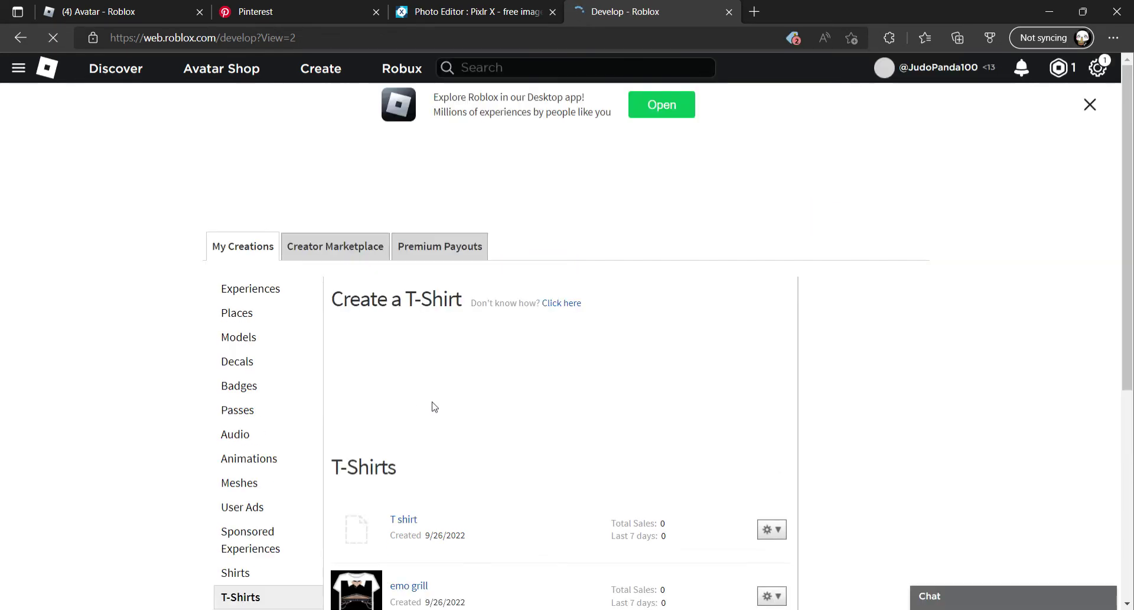
pyautogui.scroll(-1, 455, 406)
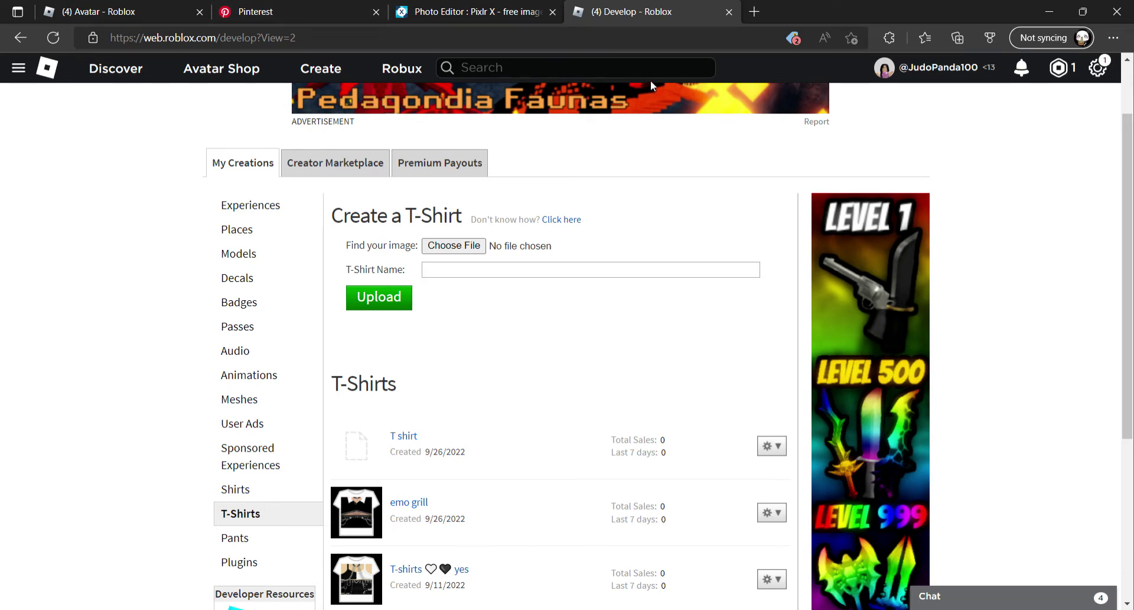
# Equip the emo grill shirt from Recent items and try the 3D preview
pyautogui.click(298, 11)
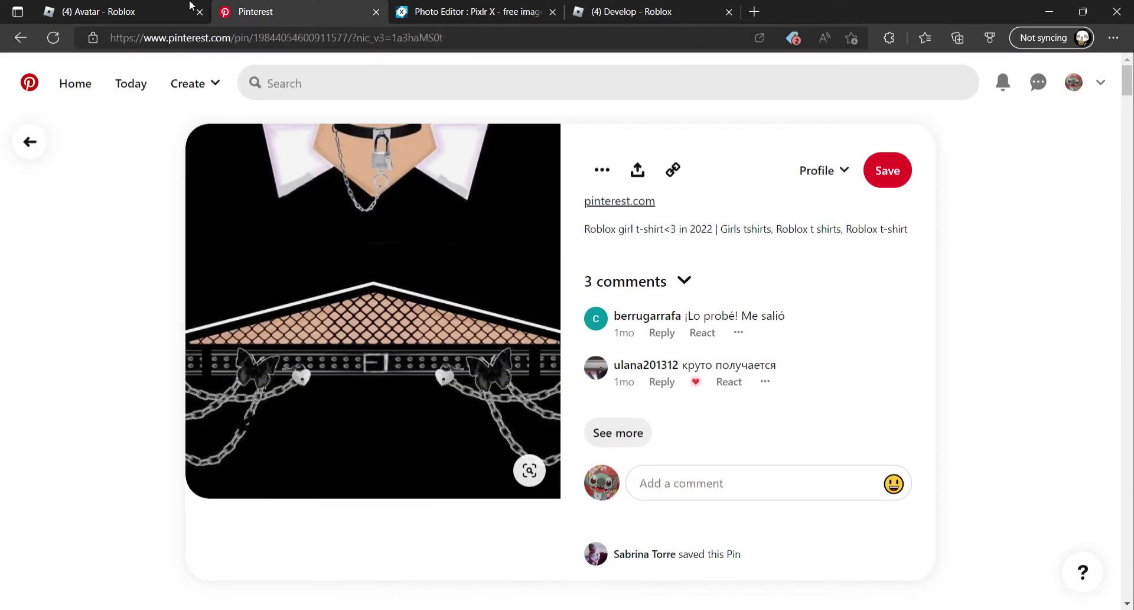
pyautogui.click(178, 6)
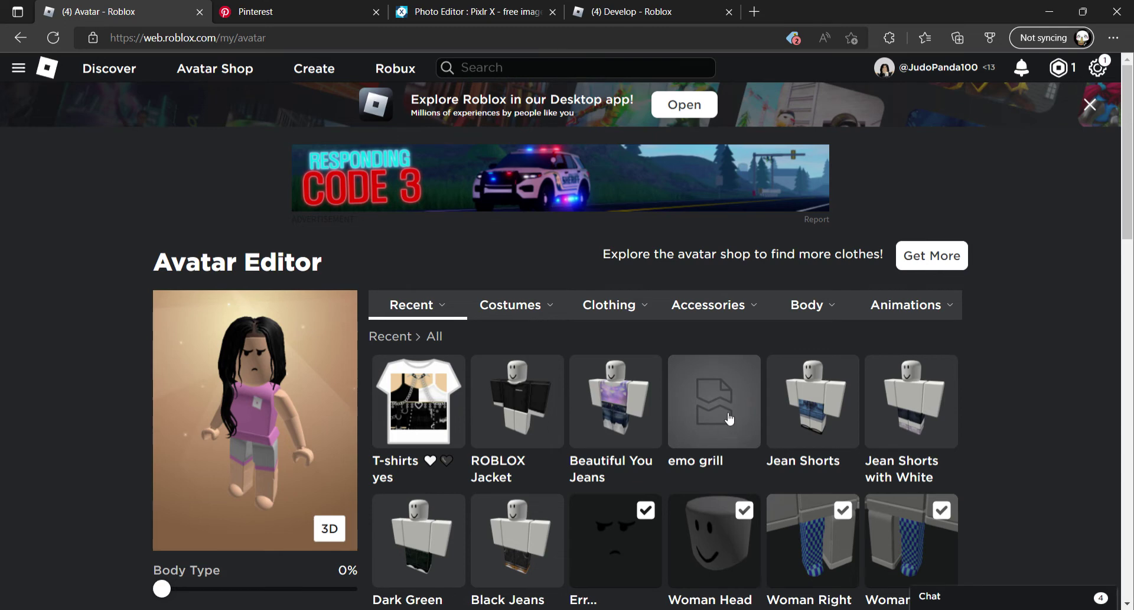
pyautogui.scroll(-3, 729, 421)
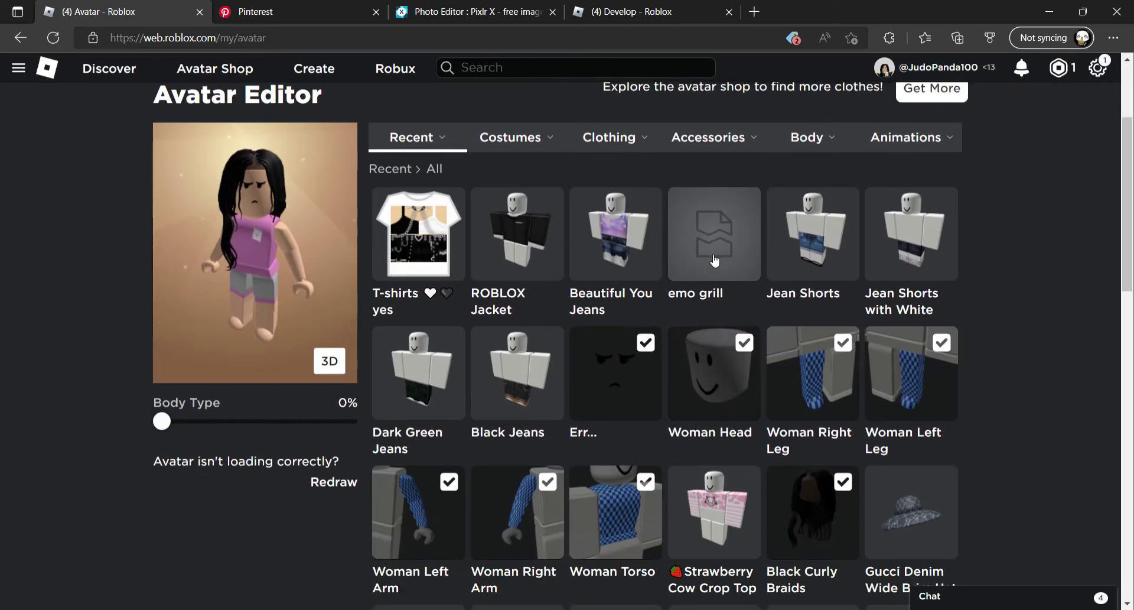
pyautogui.click(705, 241)
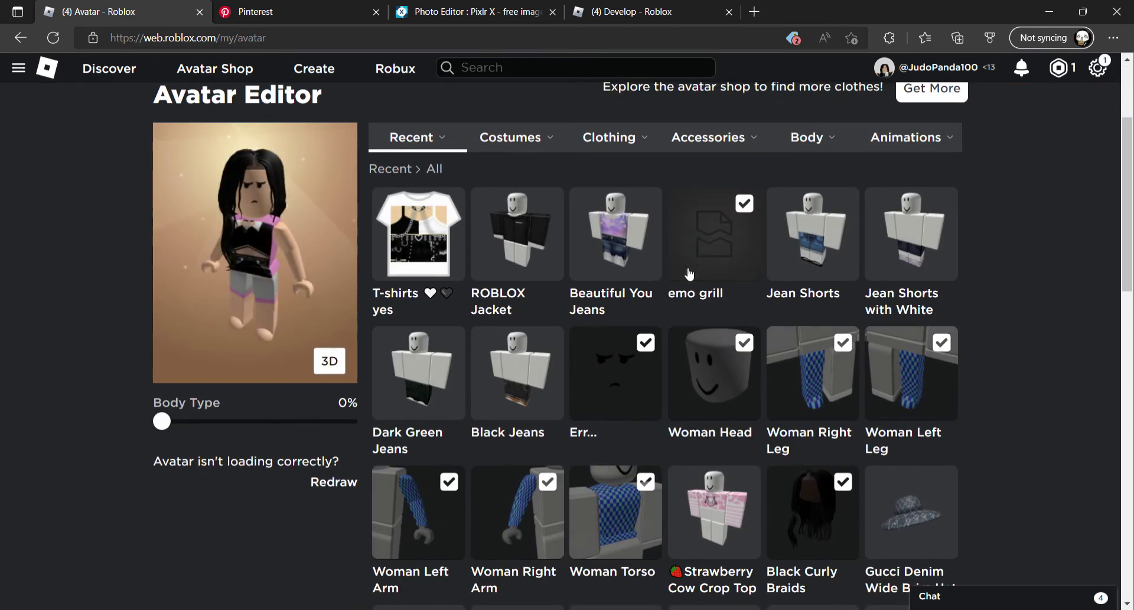
pyautogui.click(717, 254)
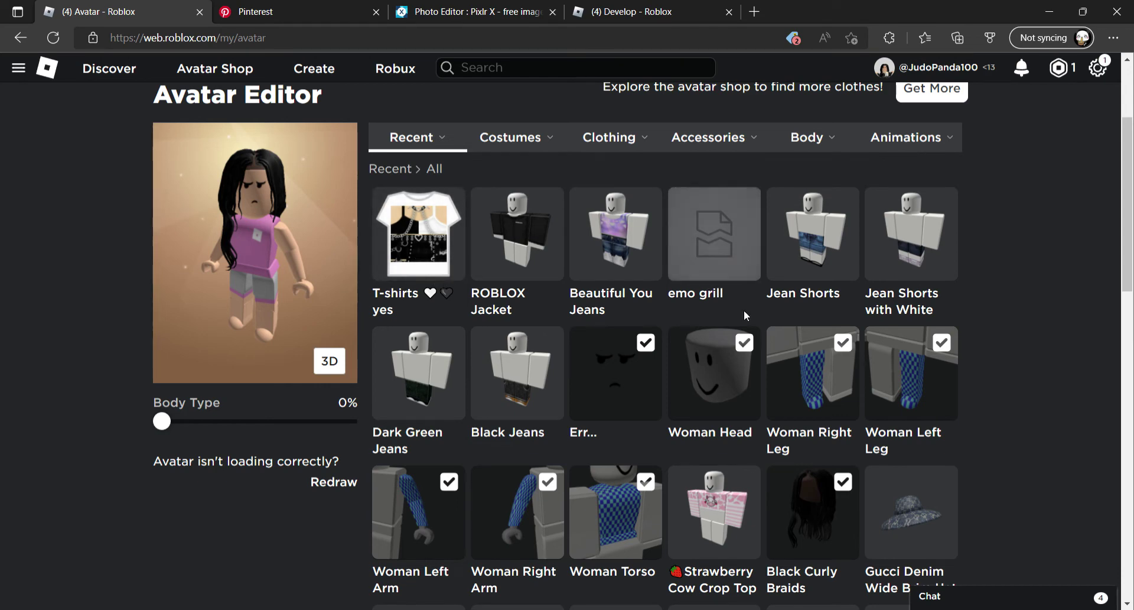
pyautogui.scroll(-1, 745, 312)
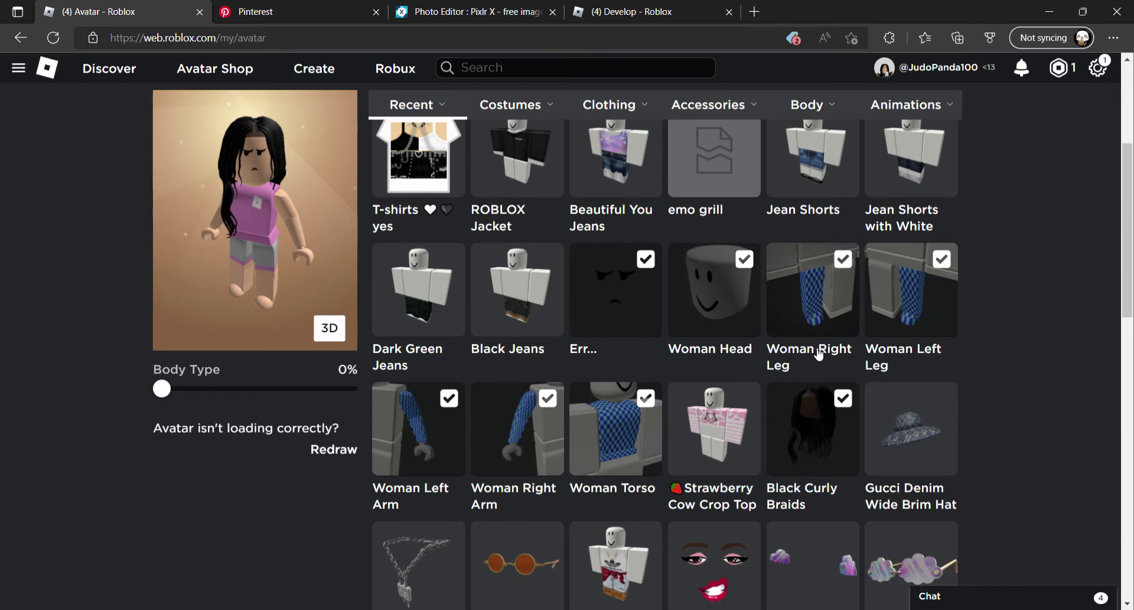
pyautogui.scroll(3, 709, 354)
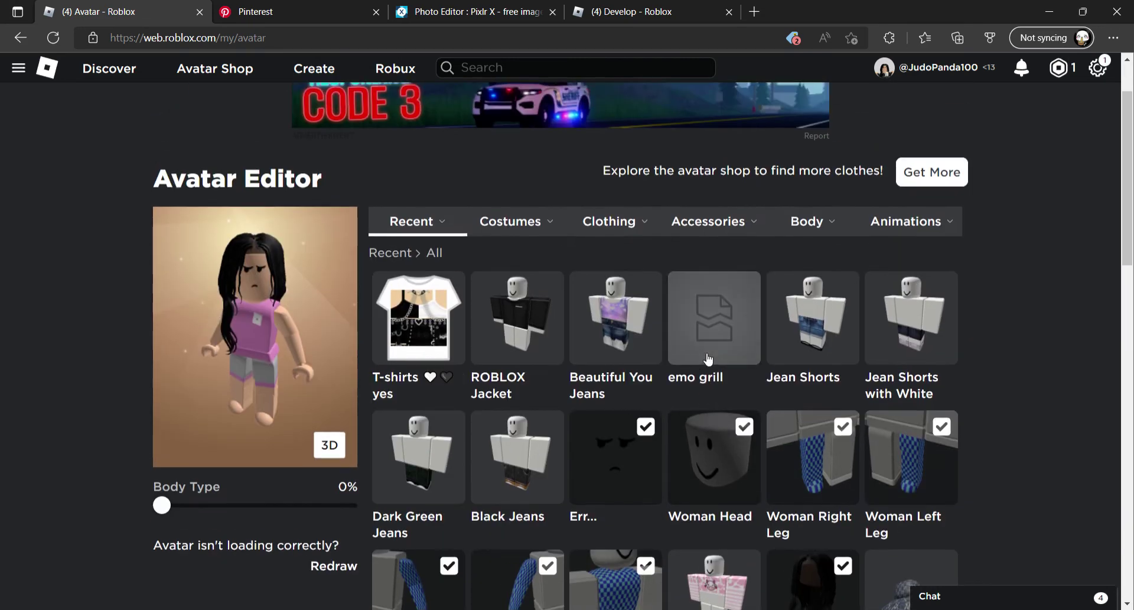
pyautogui.click(711, 319)
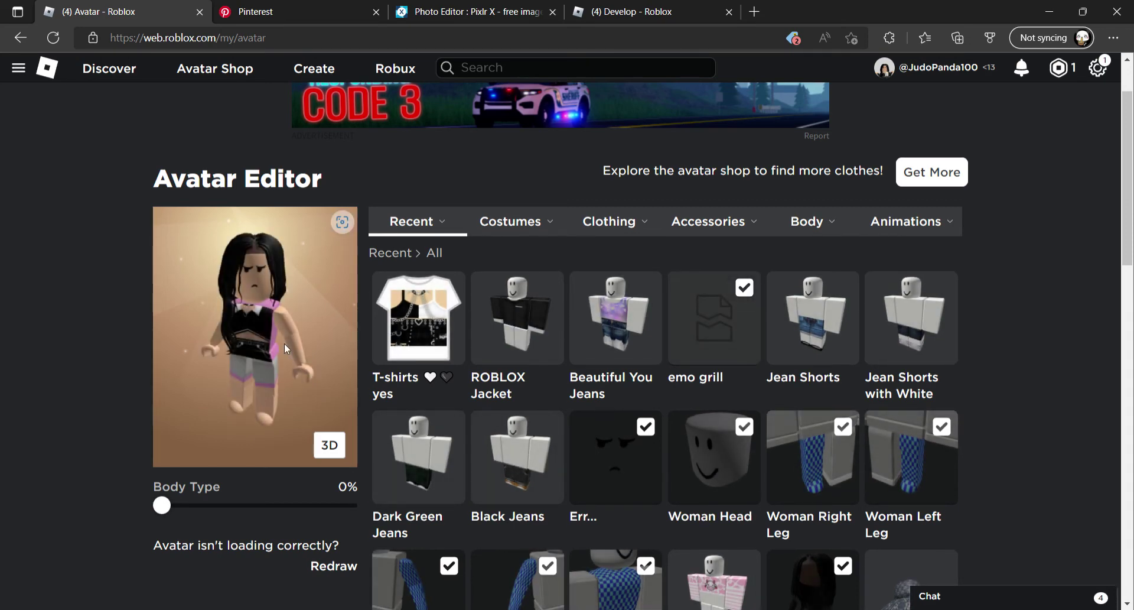
pyautogui.click(329, 446)
pyautogui.click(333, 444)
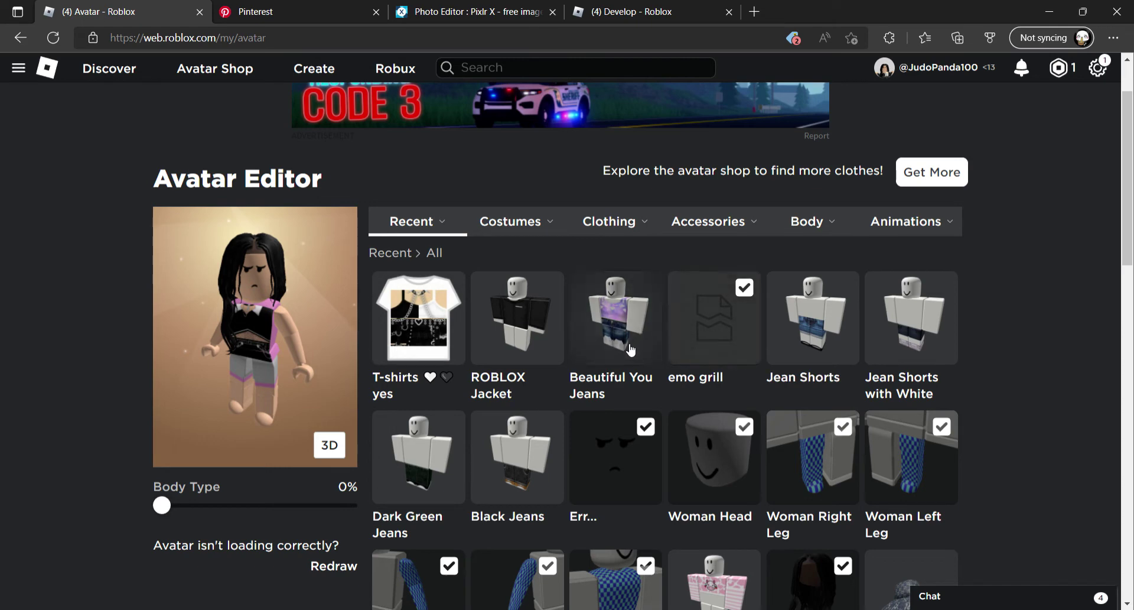
# Switch the preview to 3D and put the ROBLOX Jacket on the avatar
pyautogui.click(330, 446)
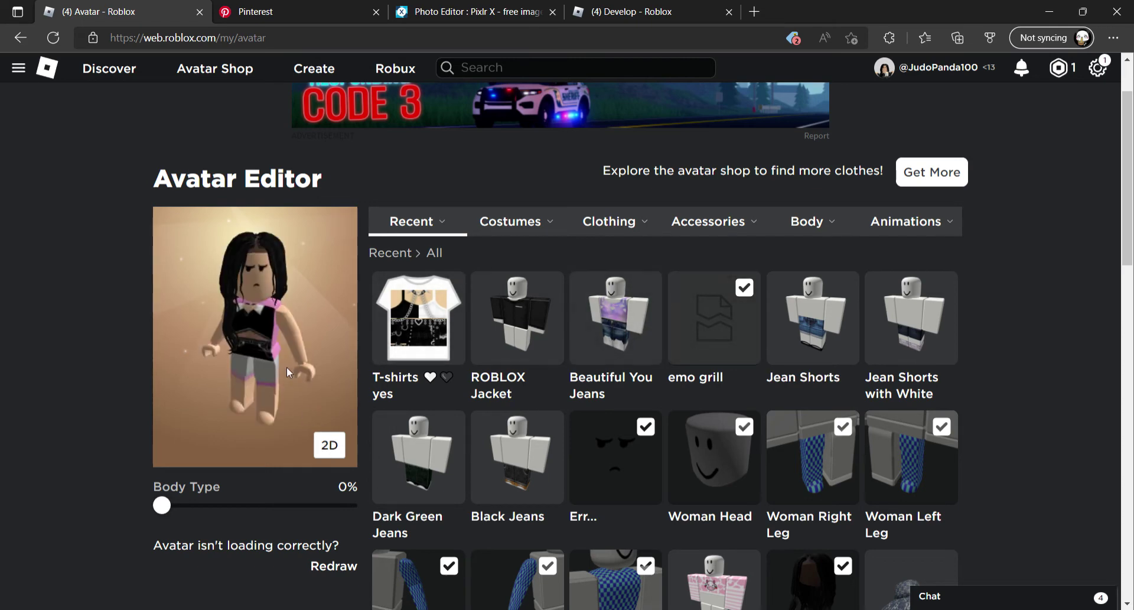
pyautogui.moveTo(244, 387)
pyautogui.mouseDown()
pyautogui.moveTo(245, 374)
pyautogui.moveTo(236, 395)
pyautogui.mouseUp()
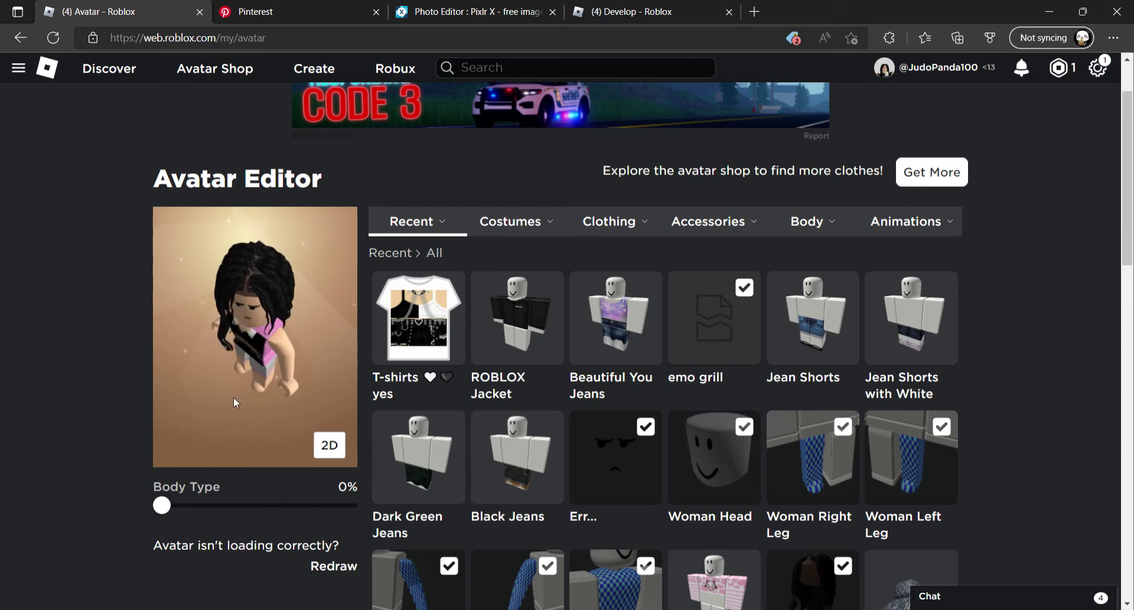
pyautogui.moveTo(334, 319); pyautogui.dragTo(324, 364)
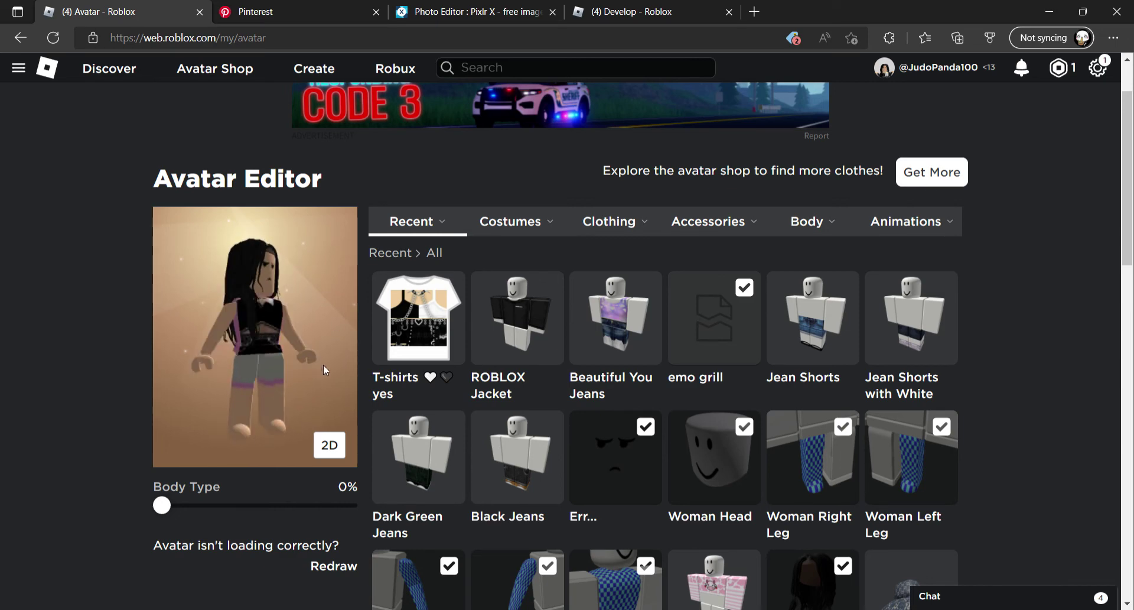
pyautogui.click(518, 345)
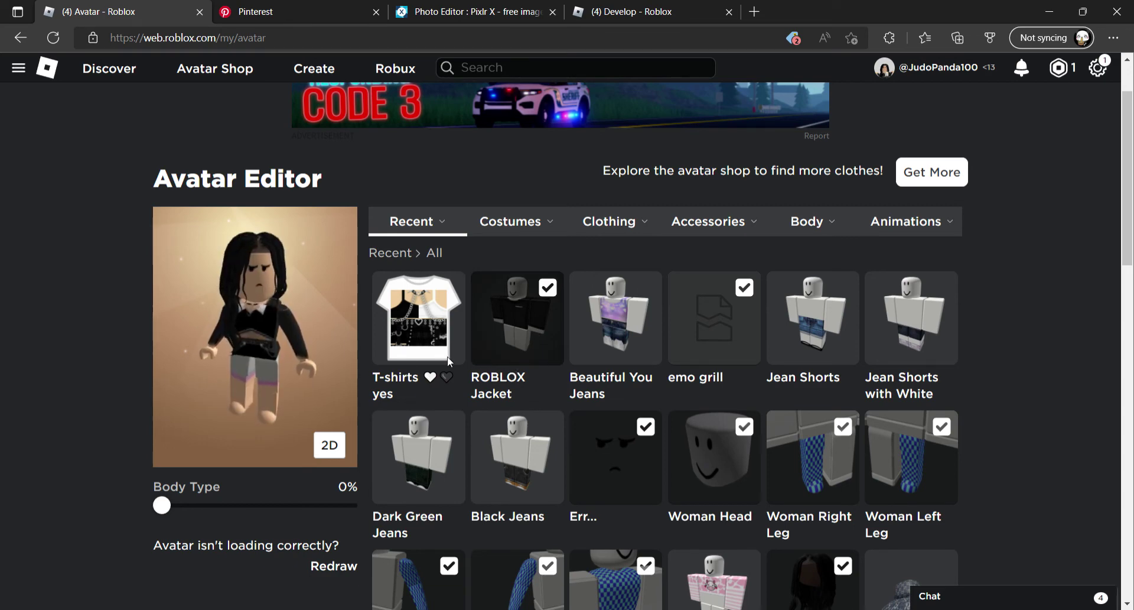
# Check the outfit from all sides, then add the Jean Shorts with White
pyautogui.moveTo(265, 378); pyautogui.dragTo(225, 363)
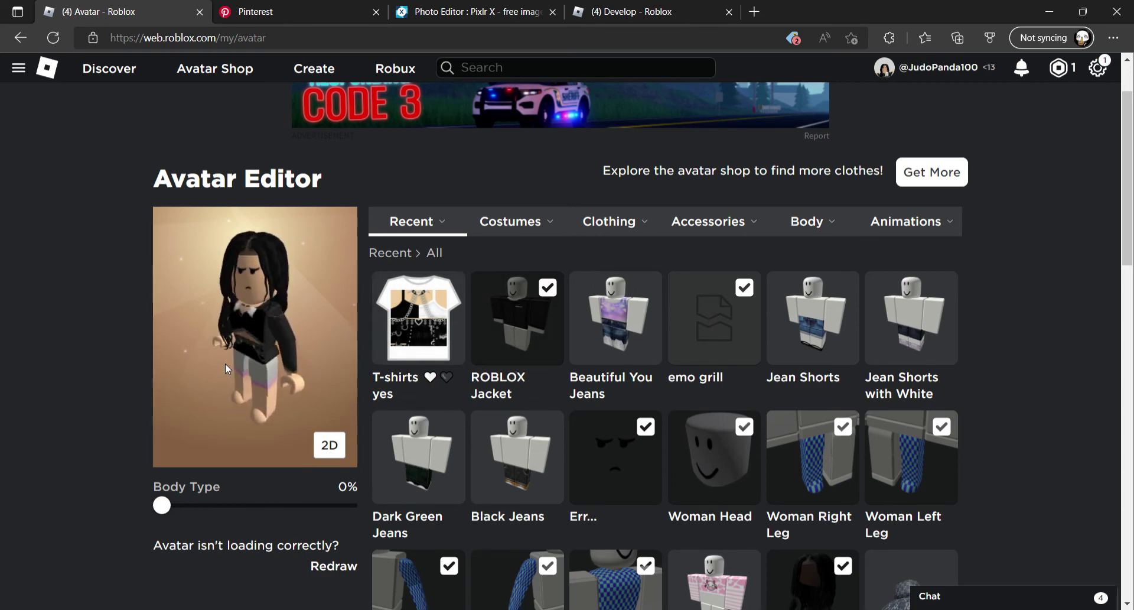
pyautogui.moveTo(275, 326)
pyautogui.mouseDown()
pyautogui.moveTo(168, 329)
pyautogui.moveTo(306, 336)
pyautogui.moveTo(291, 332)
pyautogui.mouseUp()
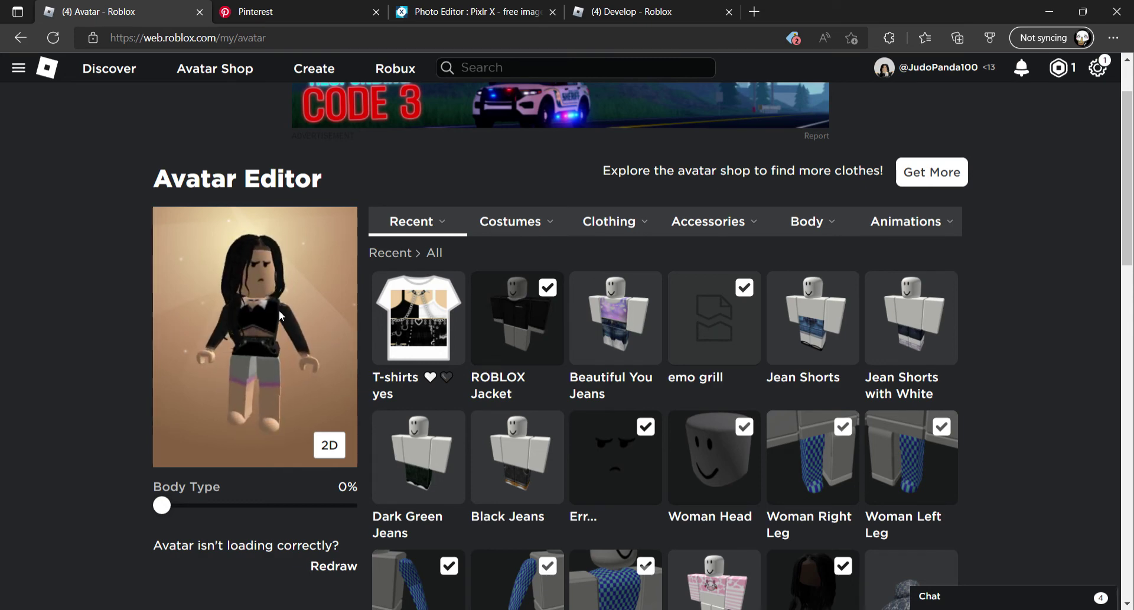
pyautogui.scroll(-4, 821, 440)
pyautogui.scroll(-3, 697, 408)
pyautogui.scroll(-4, 679, 351)
pyautogui.scroll(-5, 673, 357)
pyautogui.scroll(5, 671, 355)
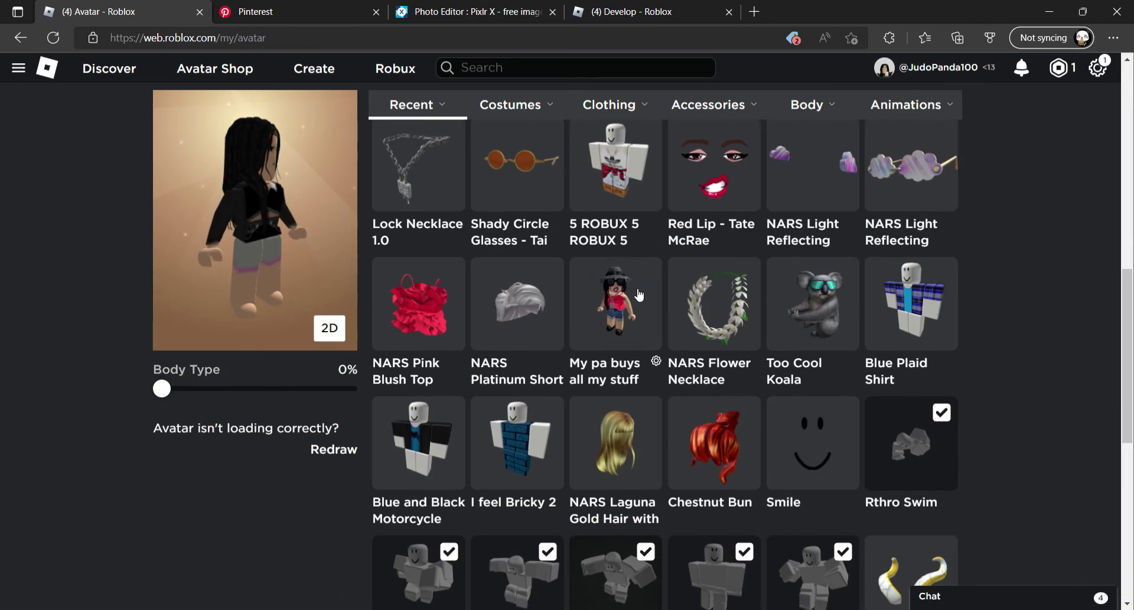
pyautogui.scroll(10, 640, 295)
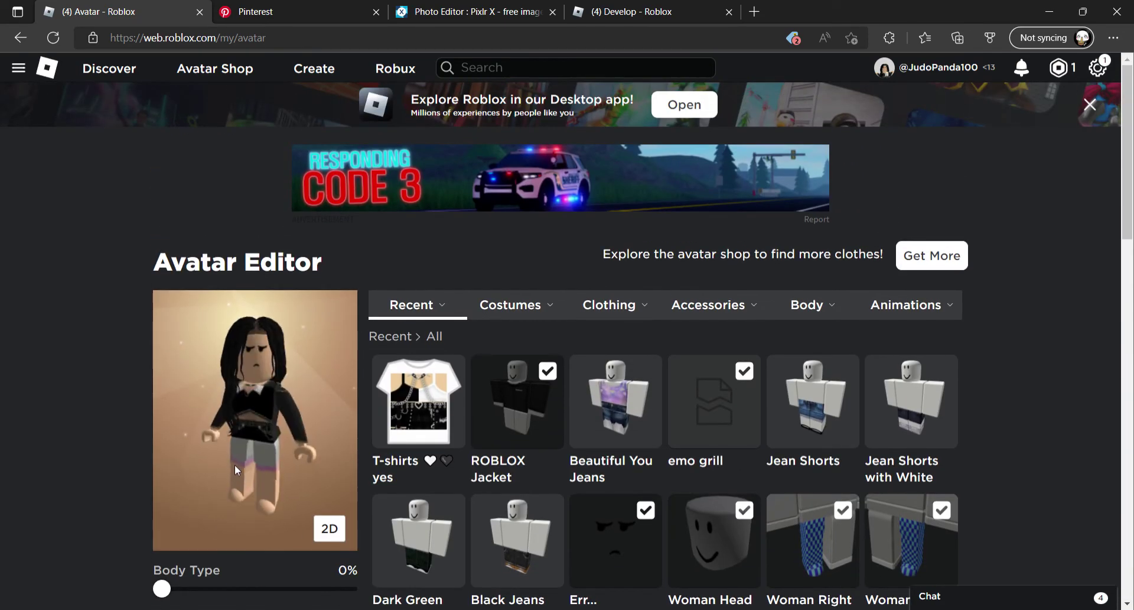
pyautogui.moveTo(236, 464)
pyautogui.mouseDown()
pyautogui.moveTo(198, 457)
pyautogui.moveTo(236, 468)
pyautogui.moveTo(277, 449)
pyautogui.mouseUp()
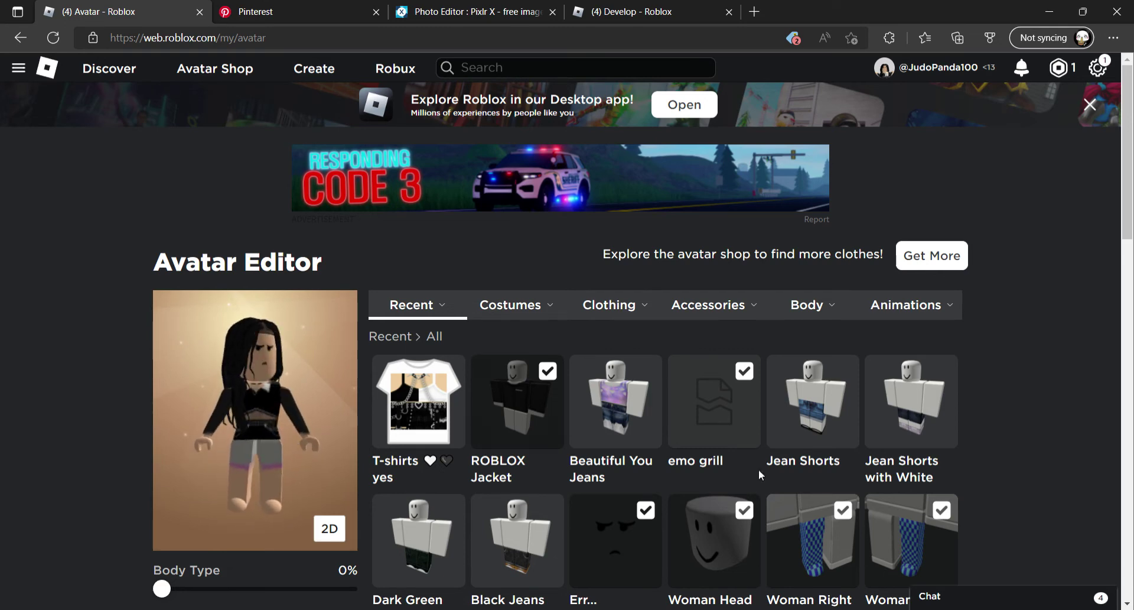
pyautogui.click(897, 385)
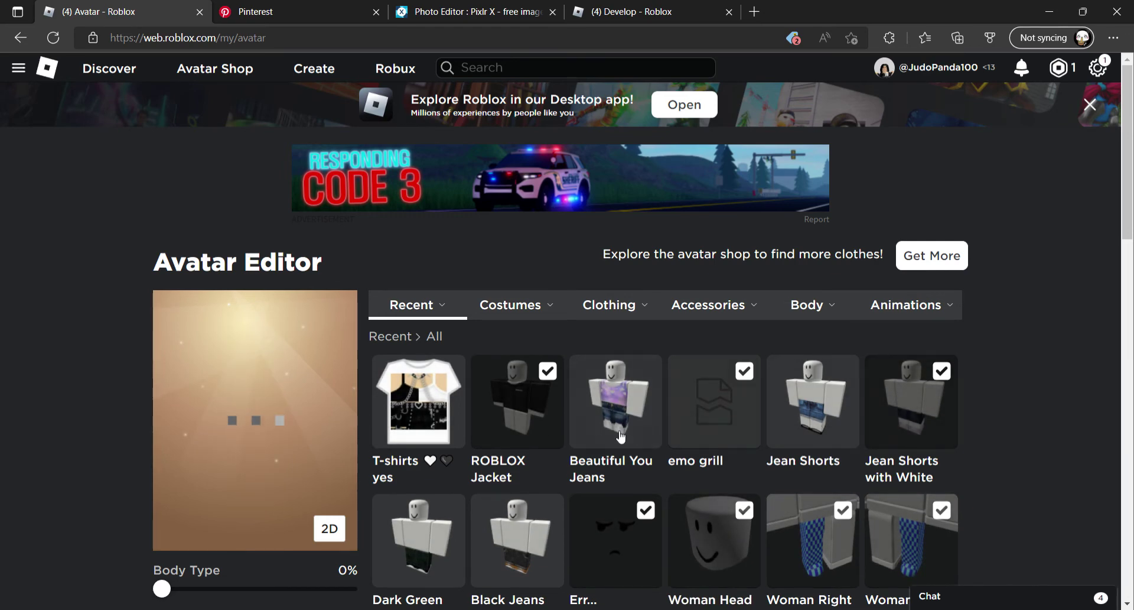
pyautogui.moveTo(713, 303)
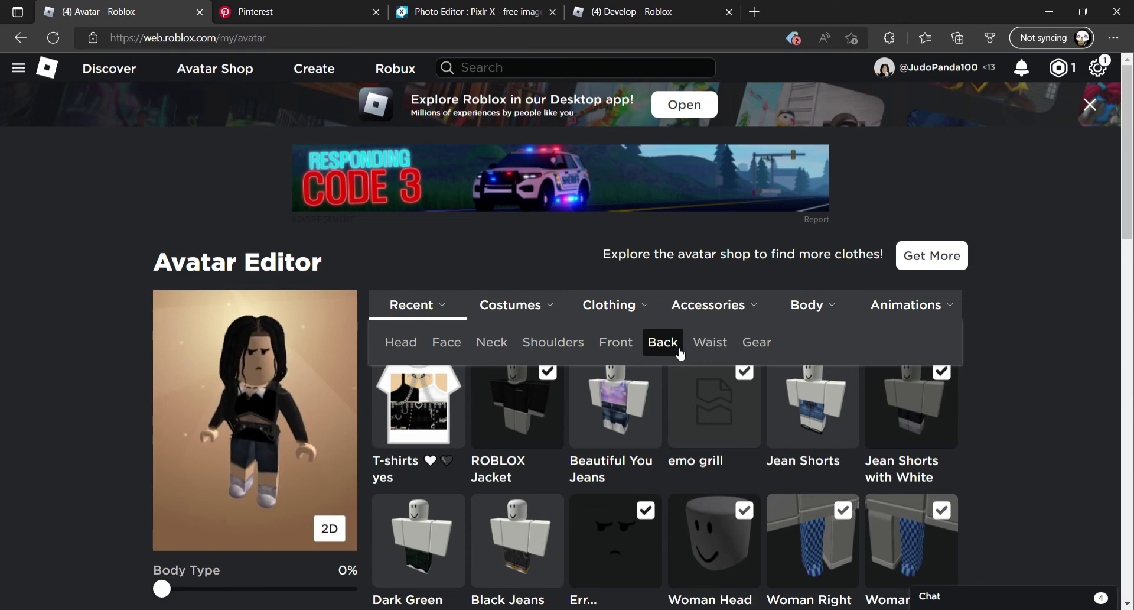
# Swap the Jean Shorts for Beautiful You Jeans and check the avatar's back
pyautogui.scroll(-1, 896, 436)
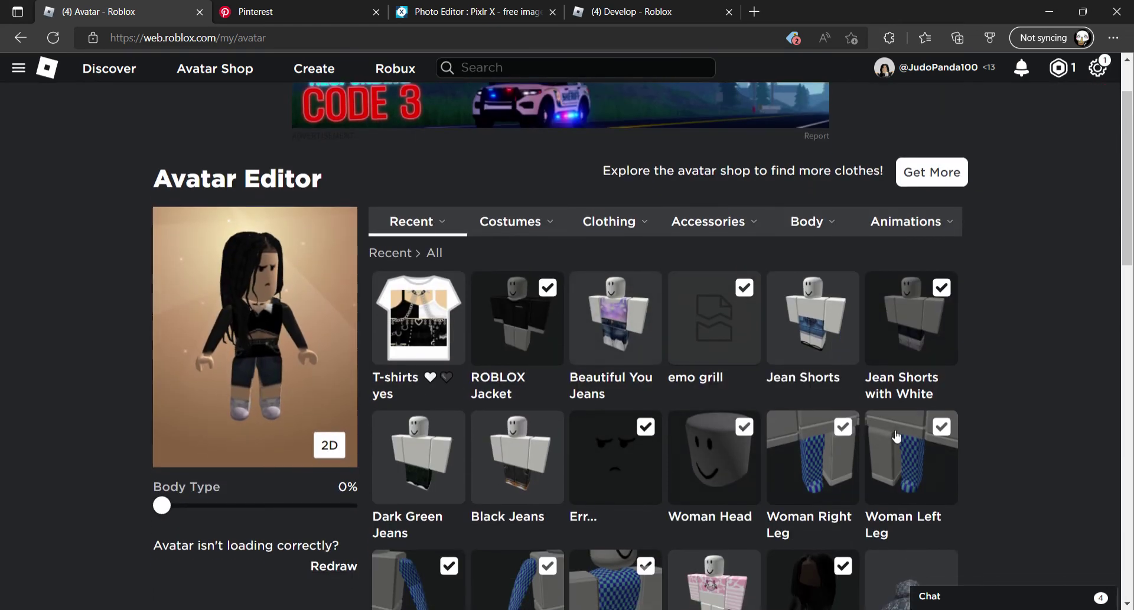
pyautogui.scroll(1, 228, 394)
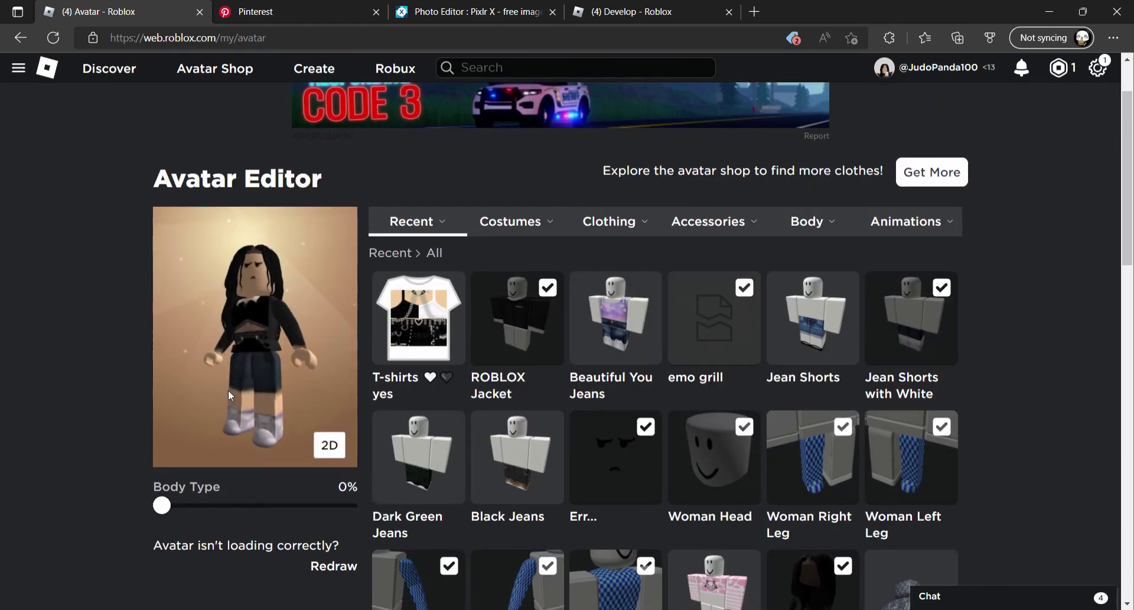
pyautogui.click(787, 333)
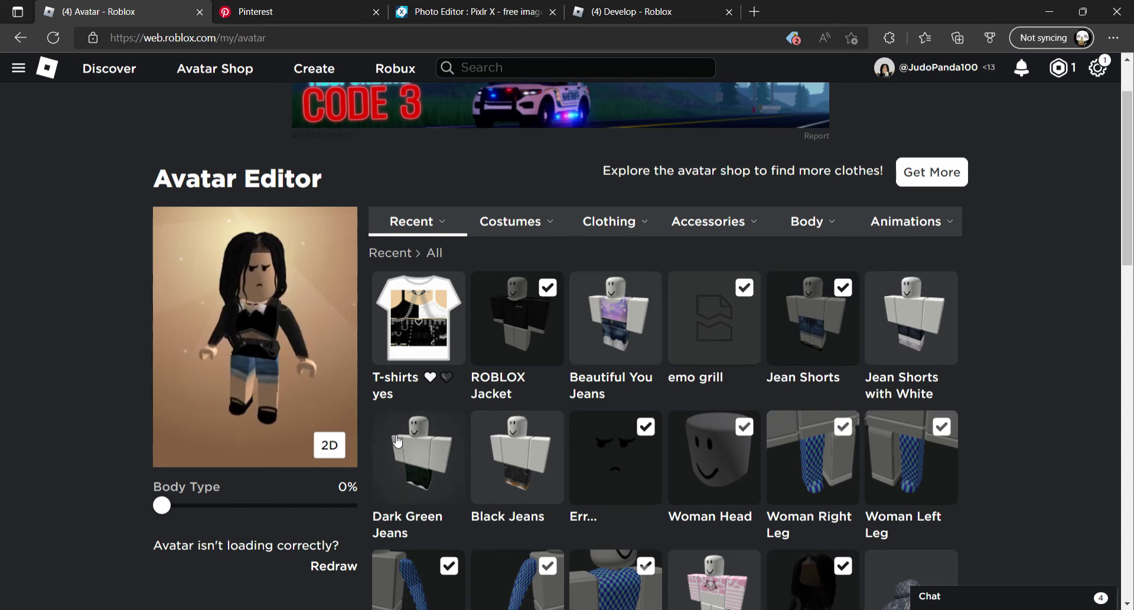
pyautogui.click(618, 327)
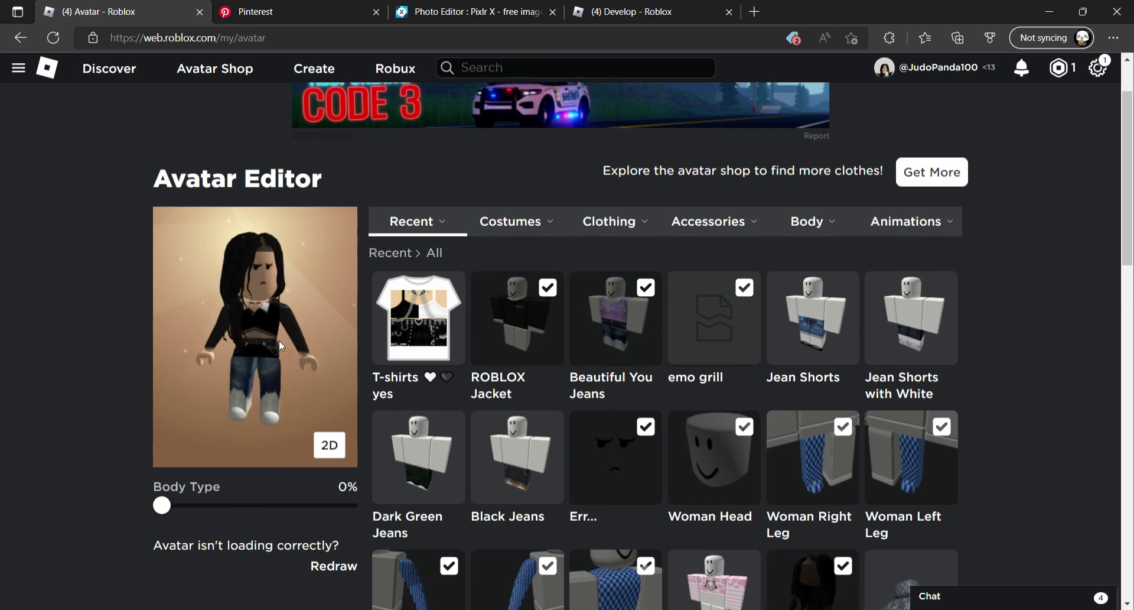
pyautogui.scroll(2, 278, 340)
pyautogui.scroll(3, 283, 340)
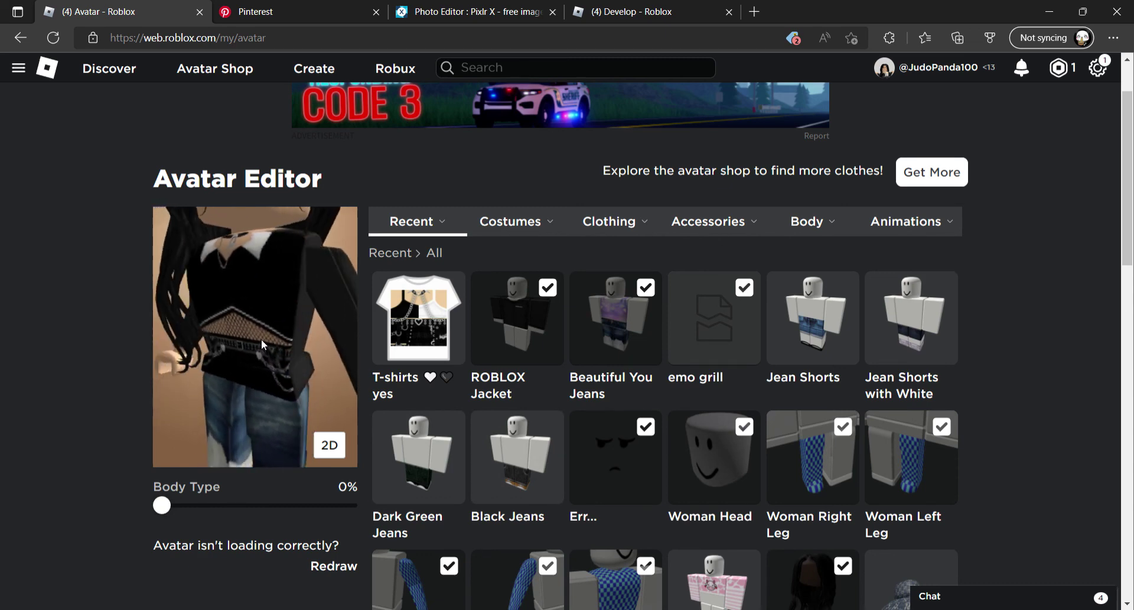
pyautogui.moveTo(273, 338)
pyautogui.mouseDown()
pyautogui.moveTo(387, 340)
pyautogui.moveTo(290, 334)
pyautogui.mouseUp()
pyautogui.scroll(-5, 230, 335)
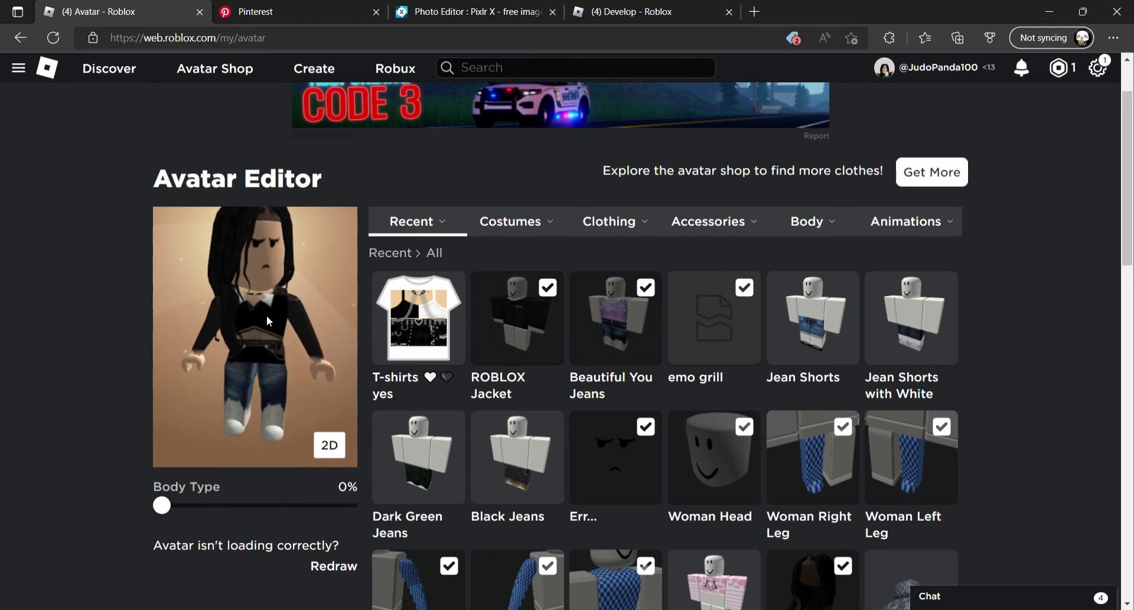
# Remove the ROBLOX Jacket and Beautiful You Jeans and equip the T-shirts ❤ yes shirt
pyautogui.click(326, 455)
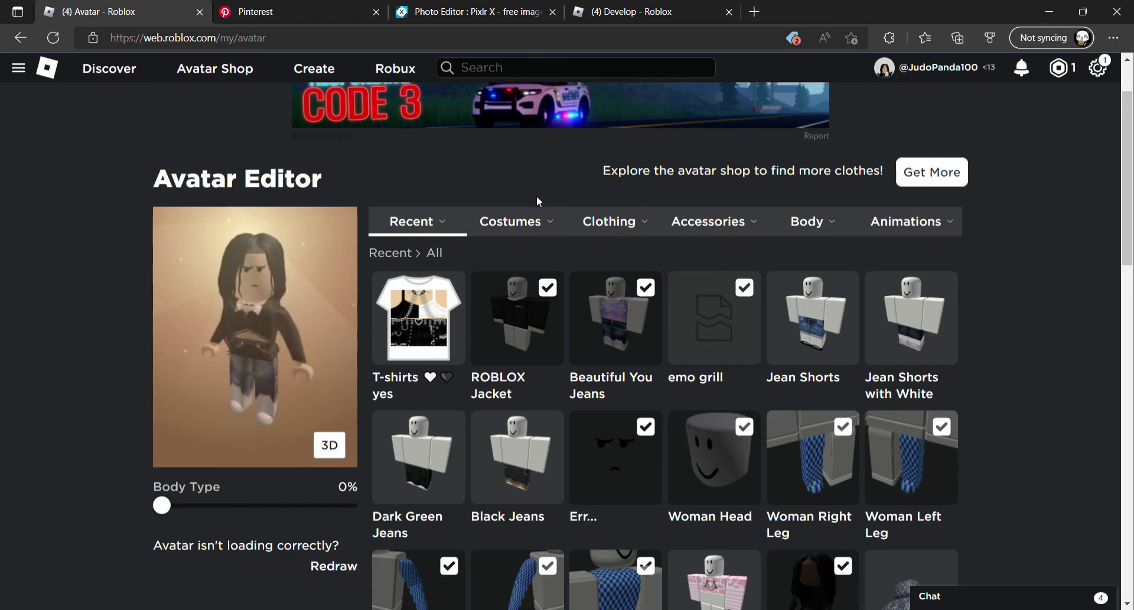
pyautogui.click(537, 327)
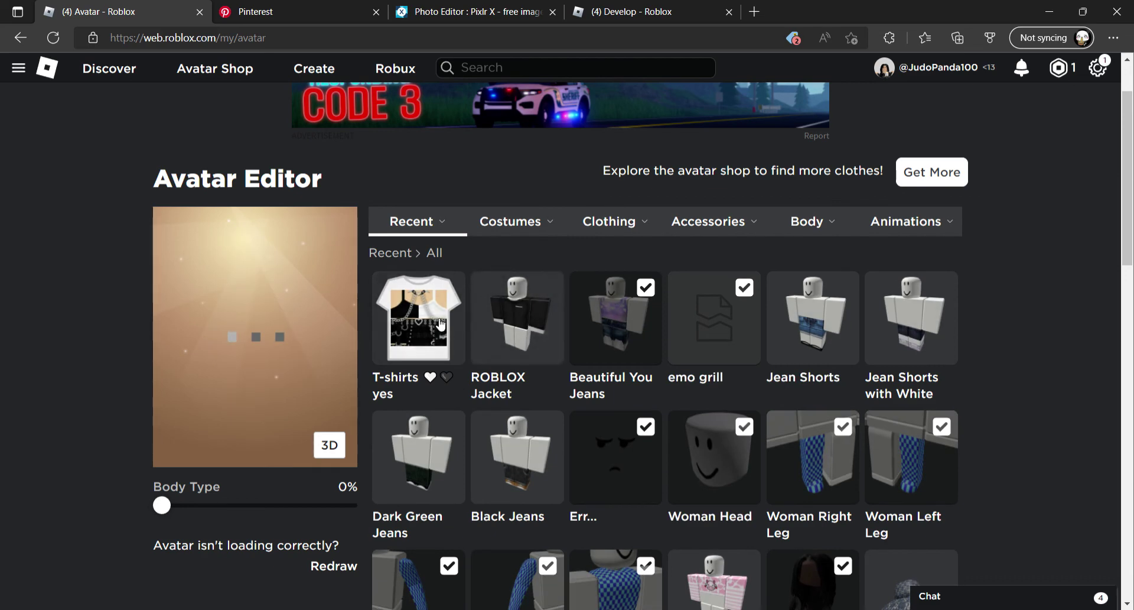
pyautogui.scroll(-1, 495, 319)
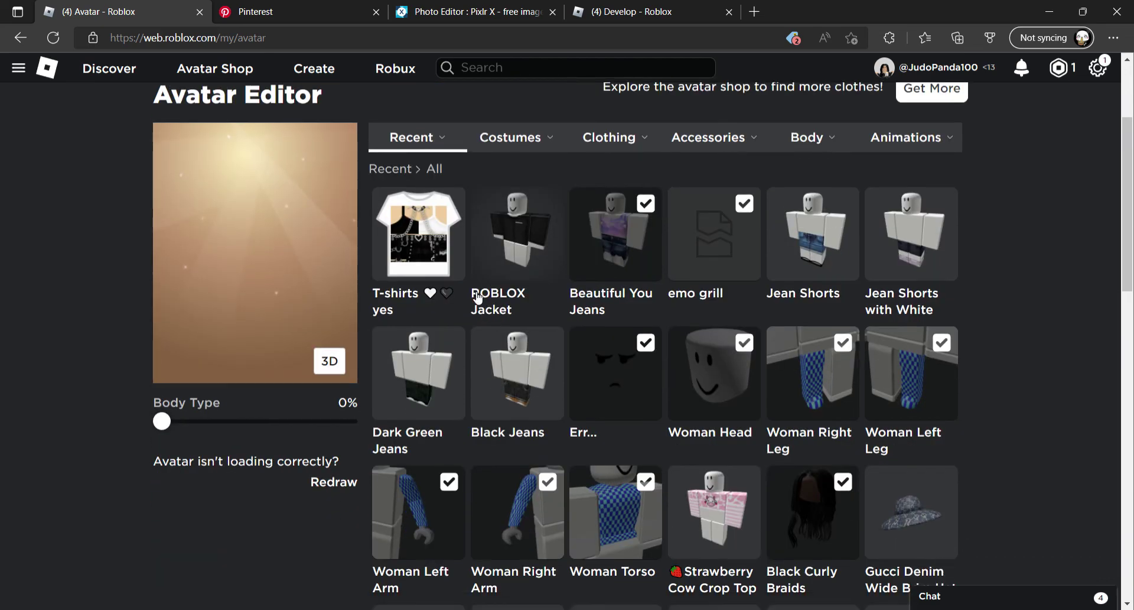
pyautogui.click(430, 260)
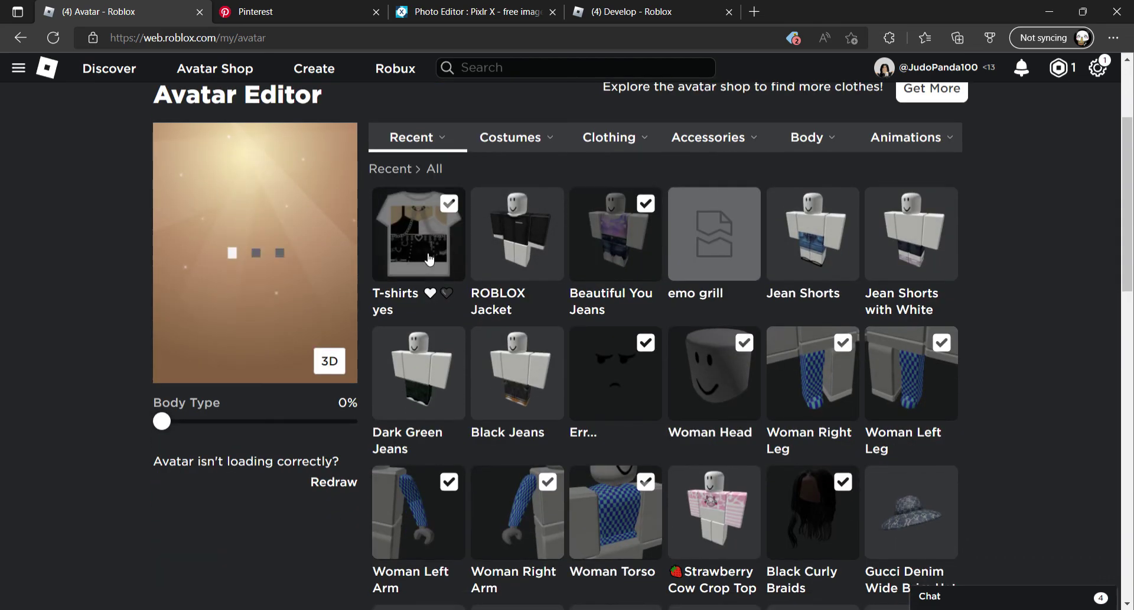
pyautogui.click(626, 254)
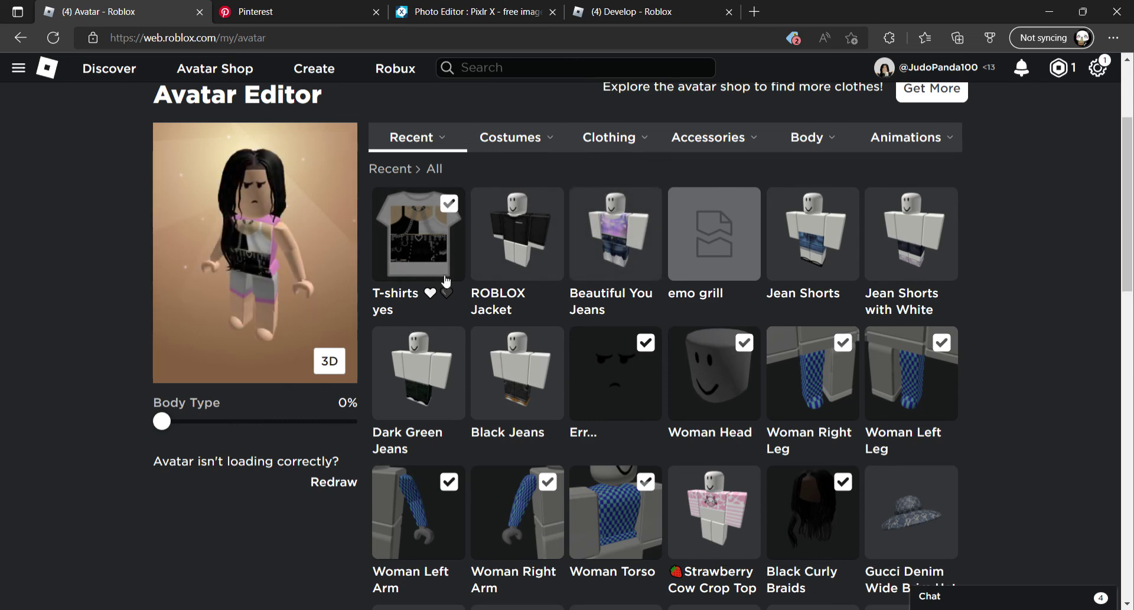
pyautogui.click(329, 360)
pyautogui.moveTo(230, 244)
pyautogui.mouseDown()
pyautogui.moveTo(245, 276)
pyautogui.moveTo(327, 260)
pyautogui.moveTo(267, 270)
pyautogui.mouseUp()
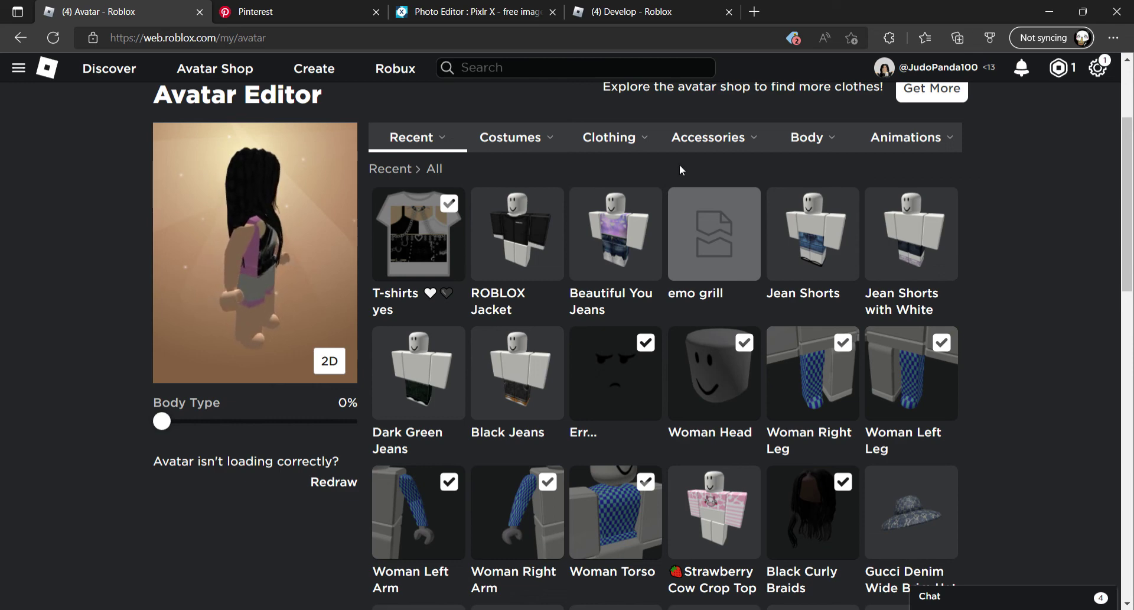
pyautogui.moveTo(807, 138)
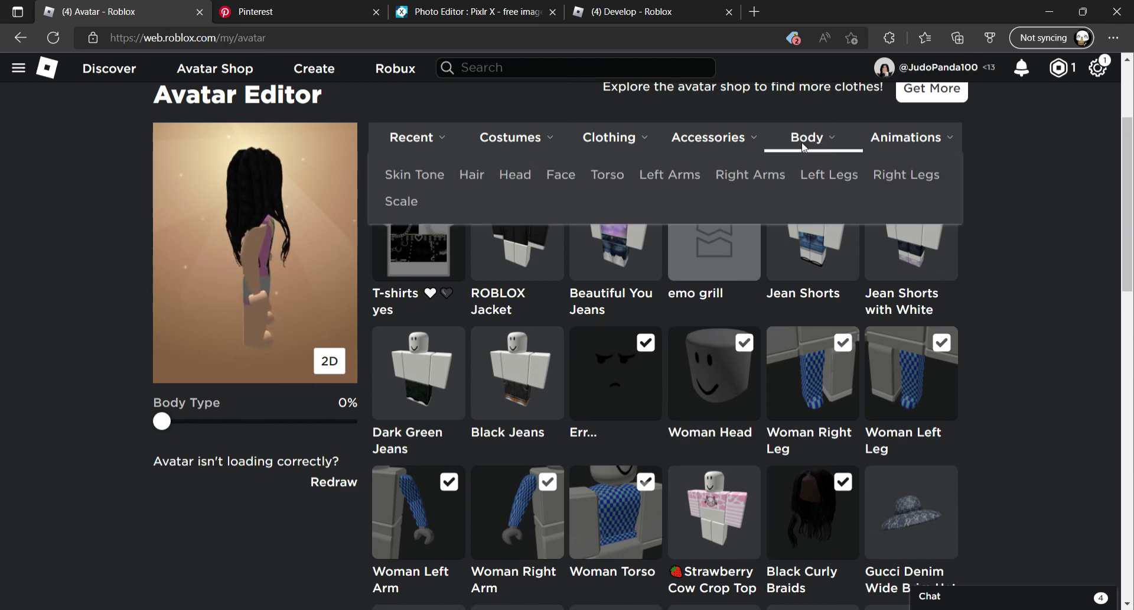
# In the advanced Skin Tone settings, colour the left and right arms black
pyautogui.click(412, 176)
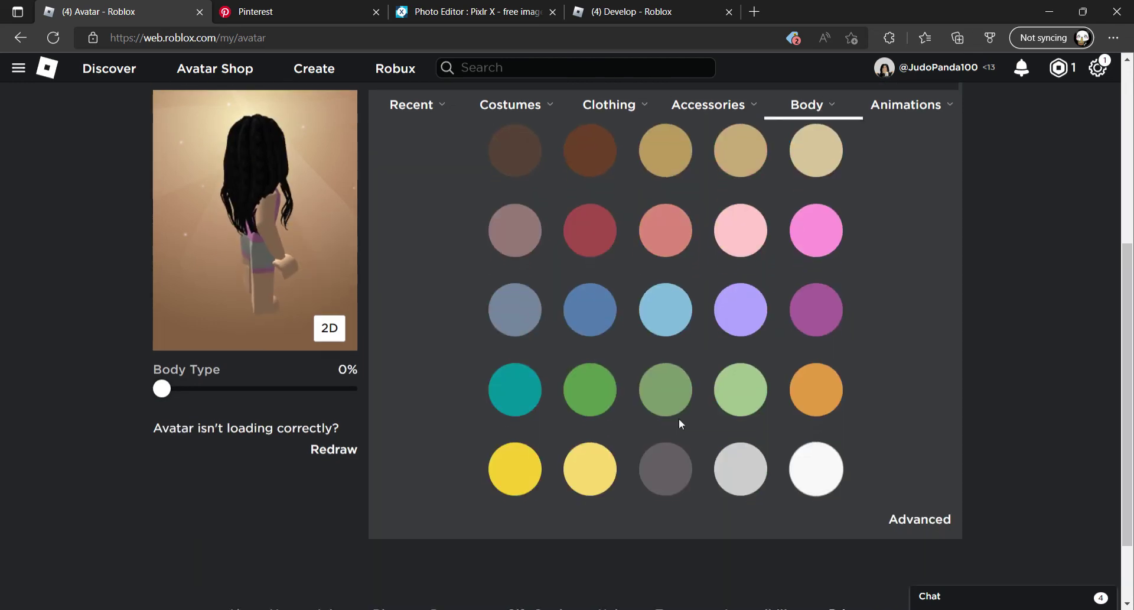
pyautogui.click(919, 515)
pyautogui.click(259, 301)
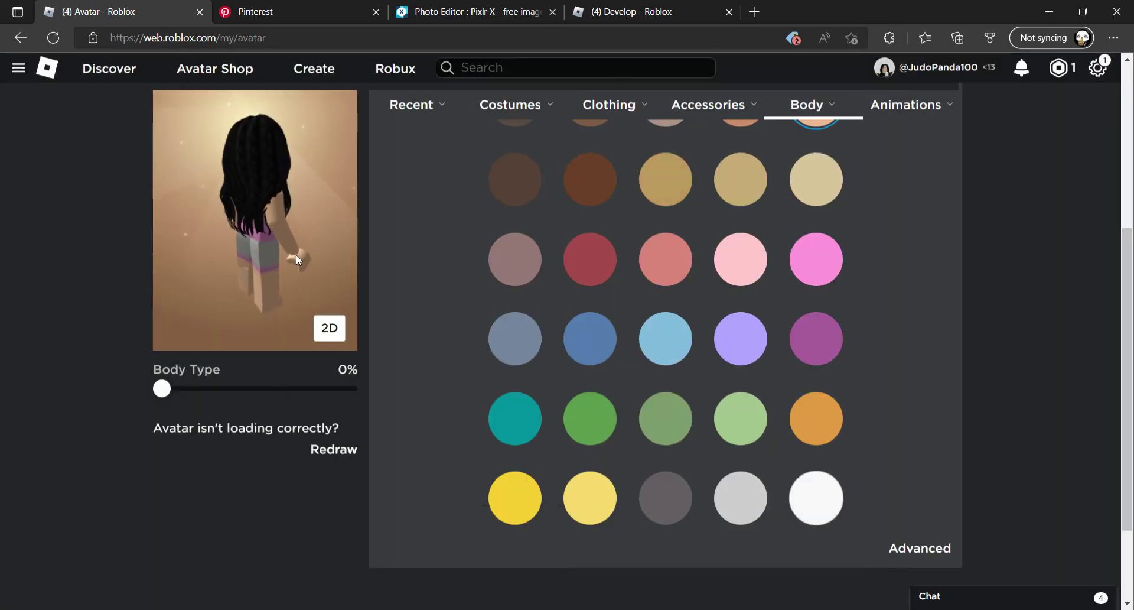
pyautogui.click(329, 328)
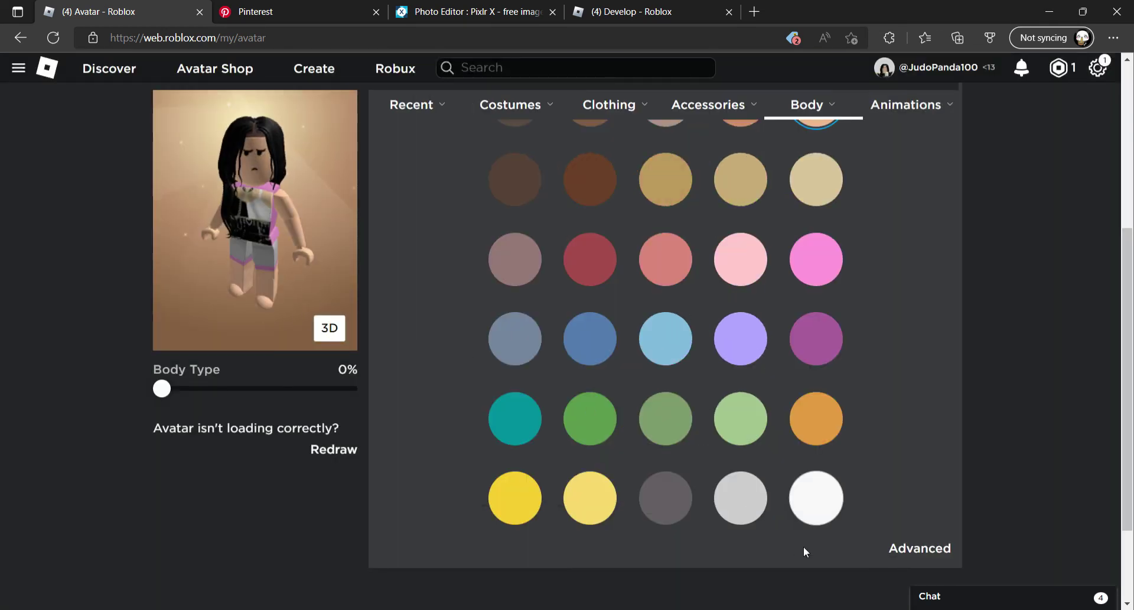
pyautogui.click(921, 549)
pyautogui.click(469, 197)
pyautogui.click(466, 219)
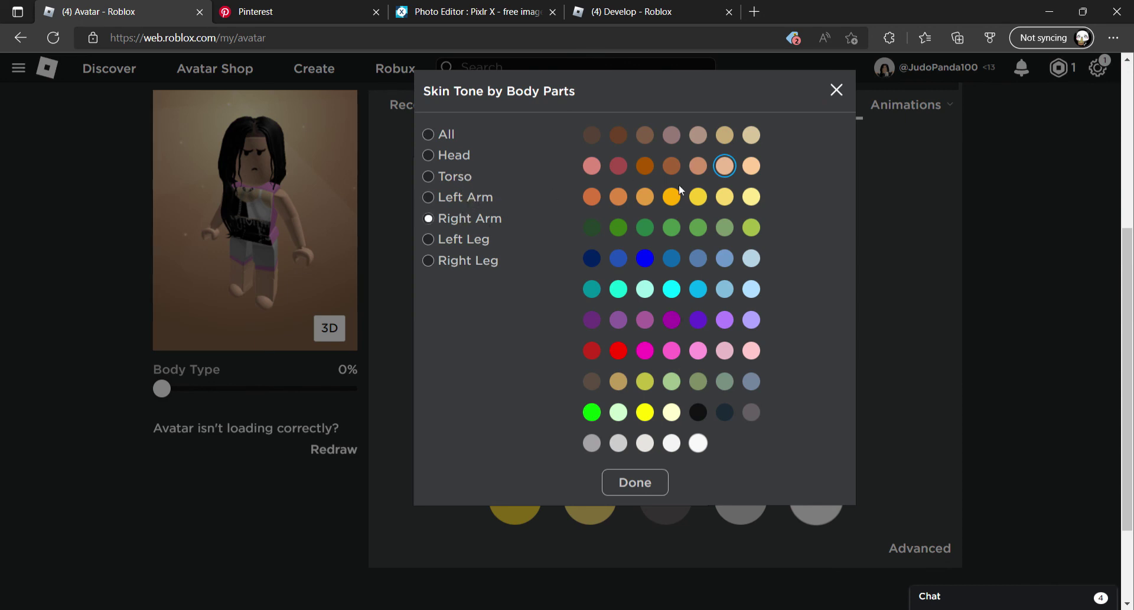
pyautogui.click(699, 414)
pyautogui.click(466, 199)
pyautogui.click(697, 409)
pyautogui.click(631, 481)
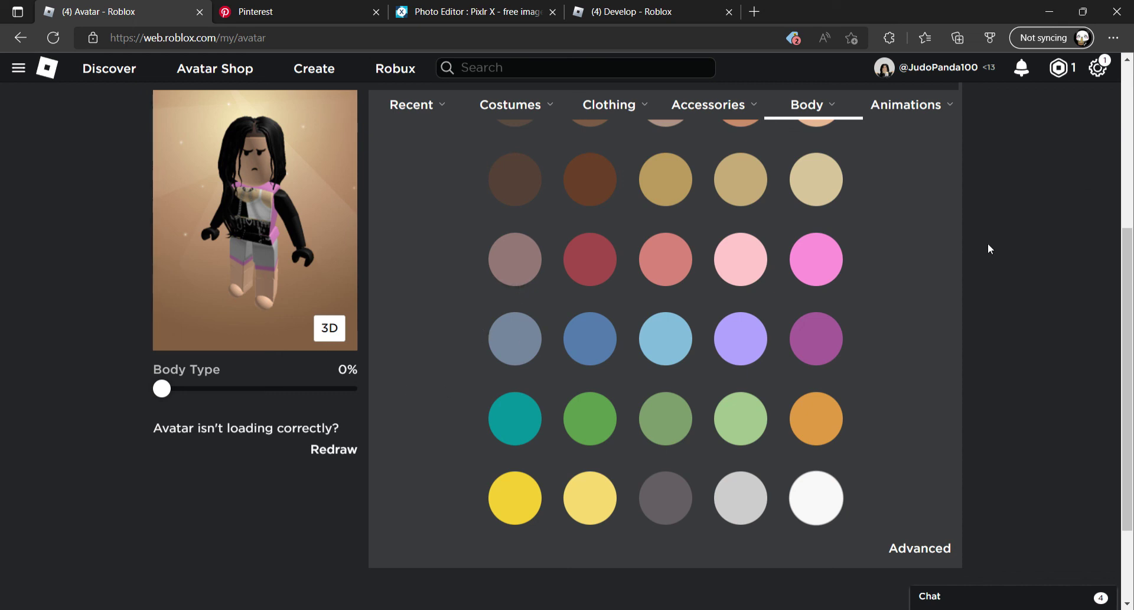
# Set the left and right arms back to the body's peach skin tone
pyautogui.click(939, 550)
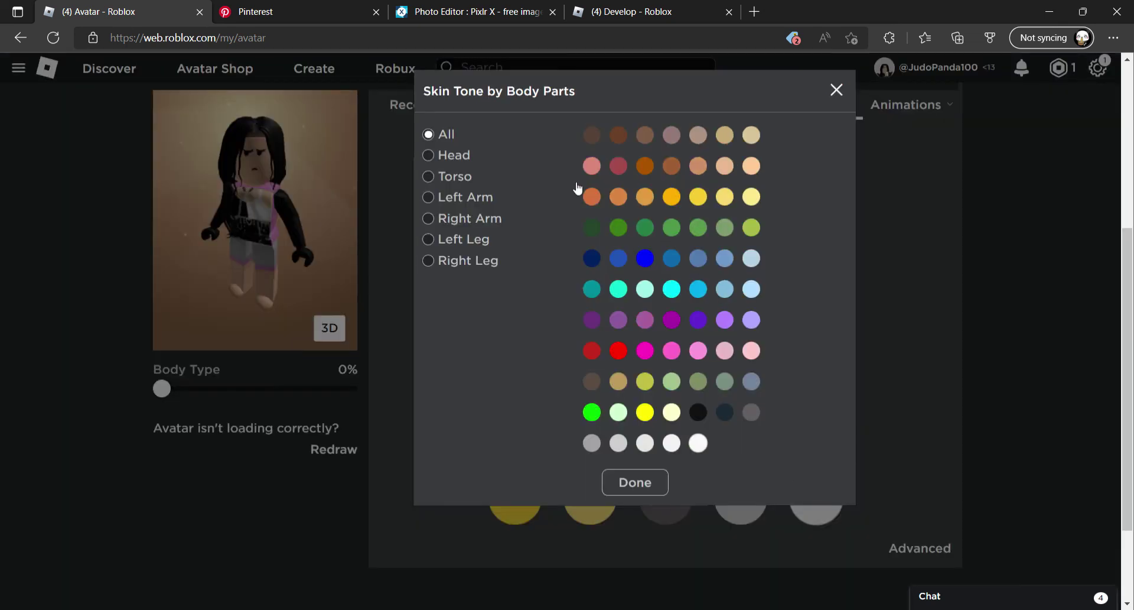
pyautogui.click(482, 241)
pyautogui.click(469, 198)
pyautogui.click(725, 168)
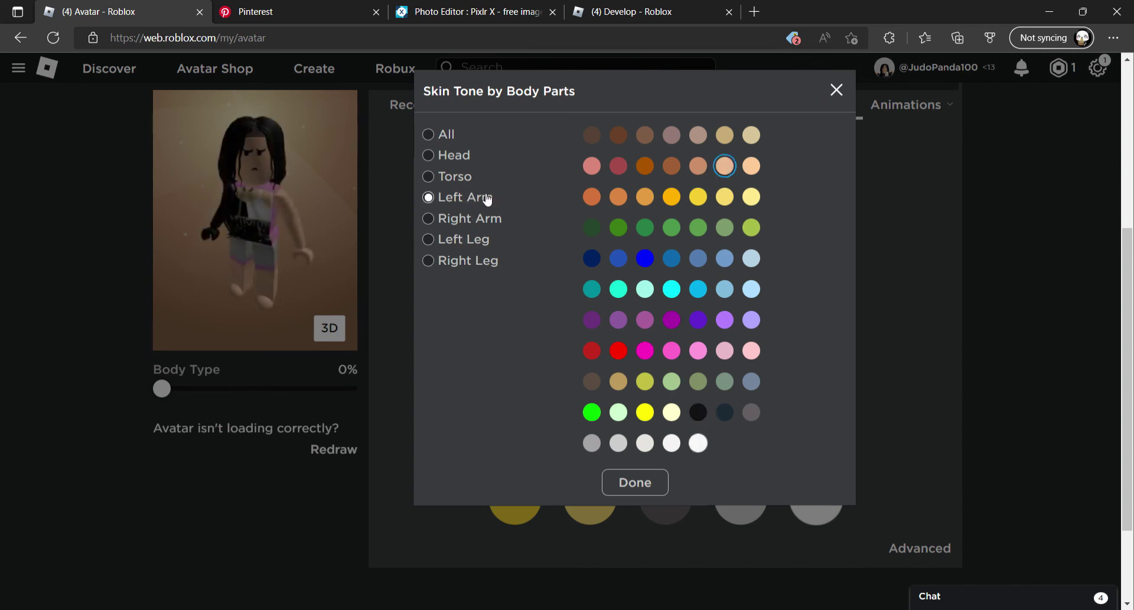
pyautogui.click(486, 222)
pyautogui.click(726, 166)
pyautogui.click(654, 485)
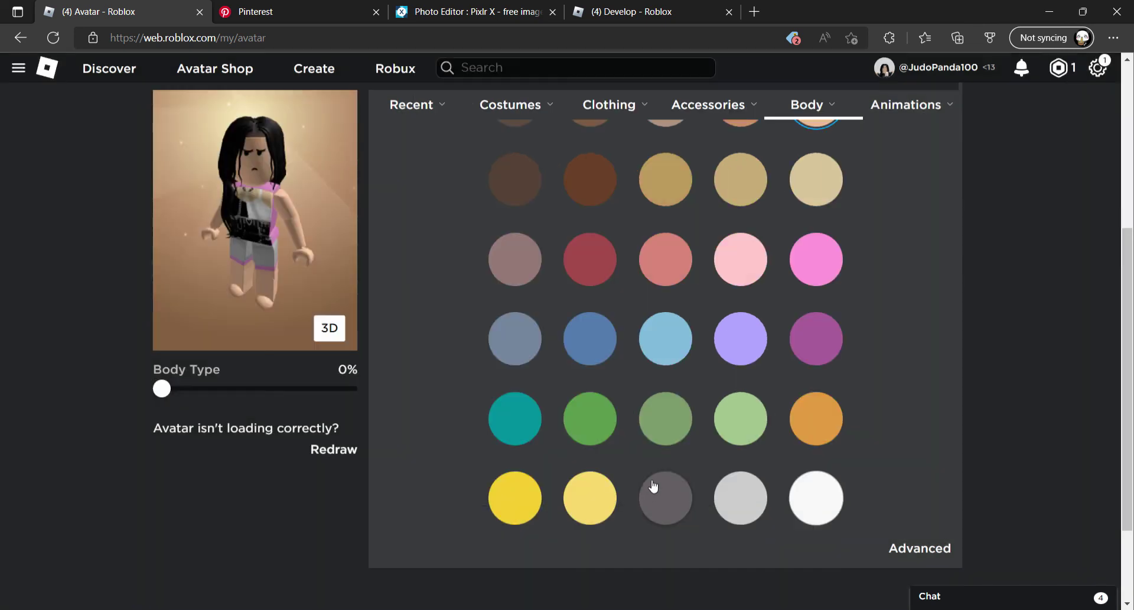
pyautogui.moveTo(413, 104)
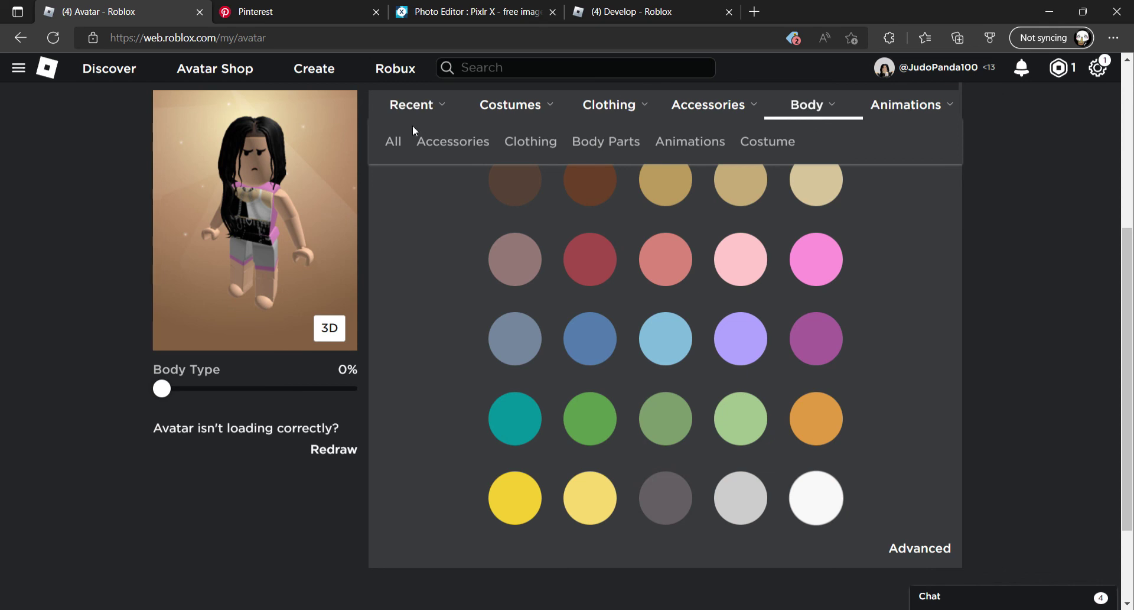
# Re-equip the ROBLOX Jacket and Beautiful You Jeans from Recent items, checking the back in 3D
pyautogui.click(393, 142)
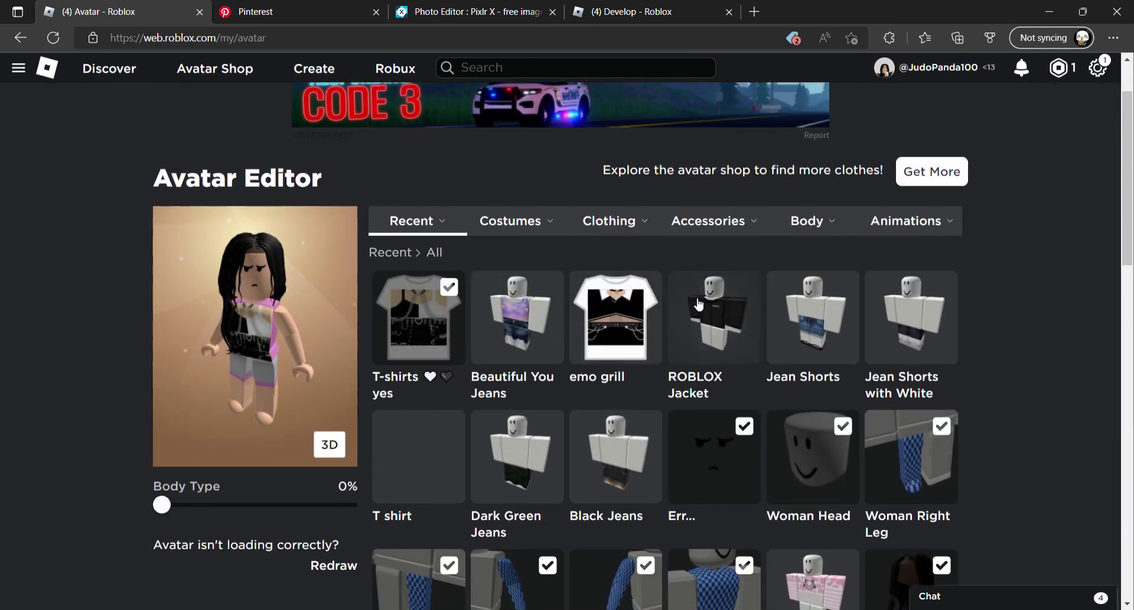
pyautogui.click(699, 303)
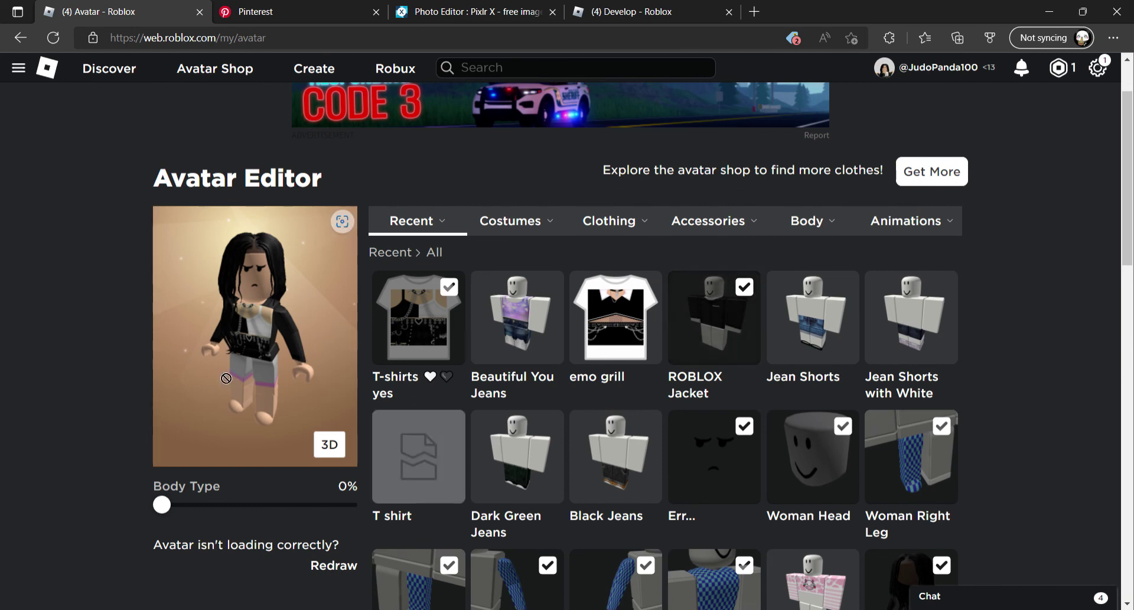
pyautogui.click(329, 444)
pyautogui.moveTo(307, 369); pyautogui.dragTo(148, 363)
pyautogui.click(821, 331)
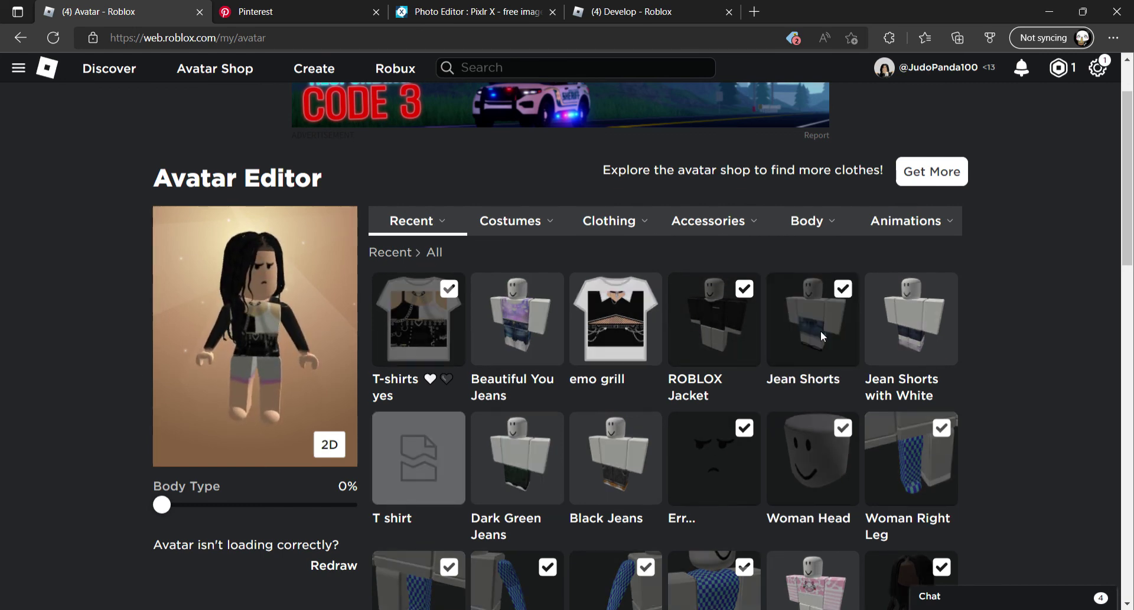
pyautogui.click(537, 334)
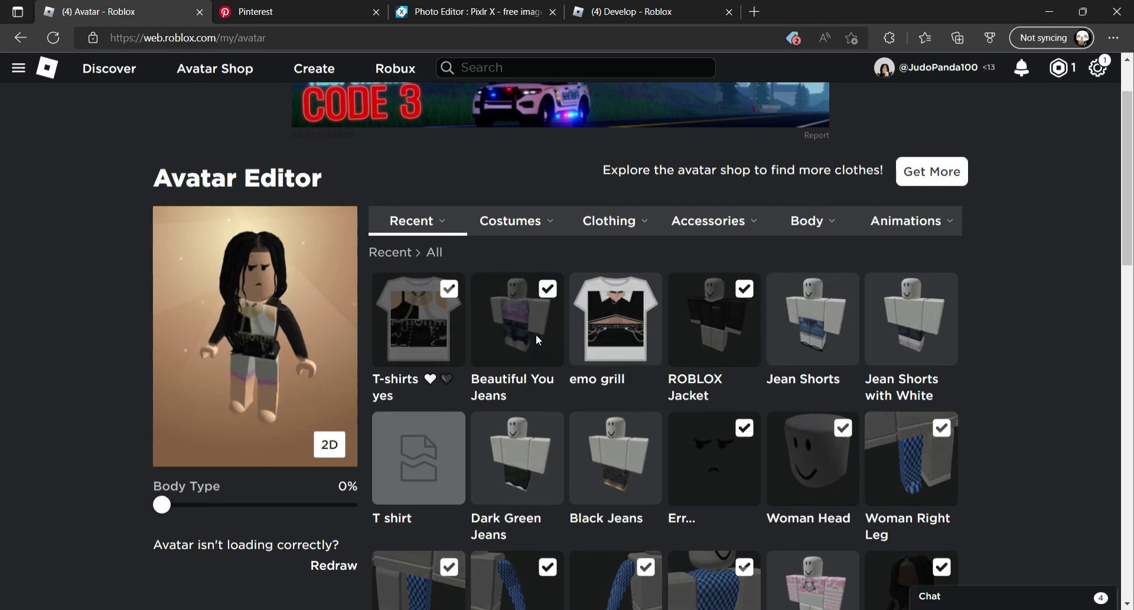